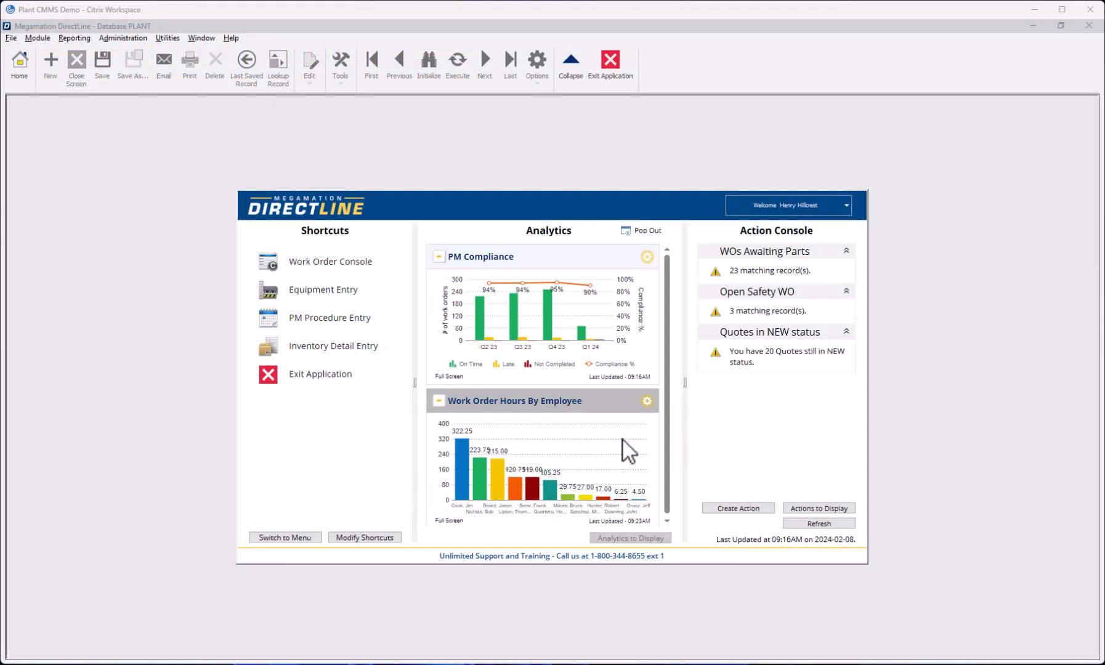
Look through the Maintenance module's functions in the menu view and return to the shortcuts view.
{"action": "left_click", "coordinate": [287, 538]}
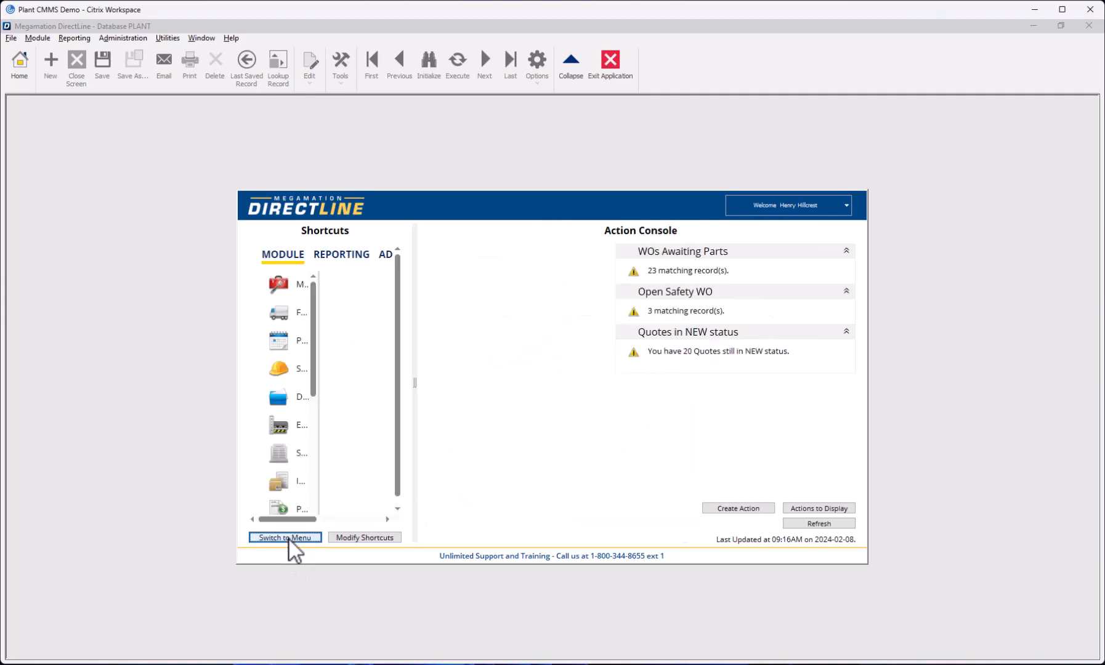
{"action": "left_click", "coordinate": [293, 287]}
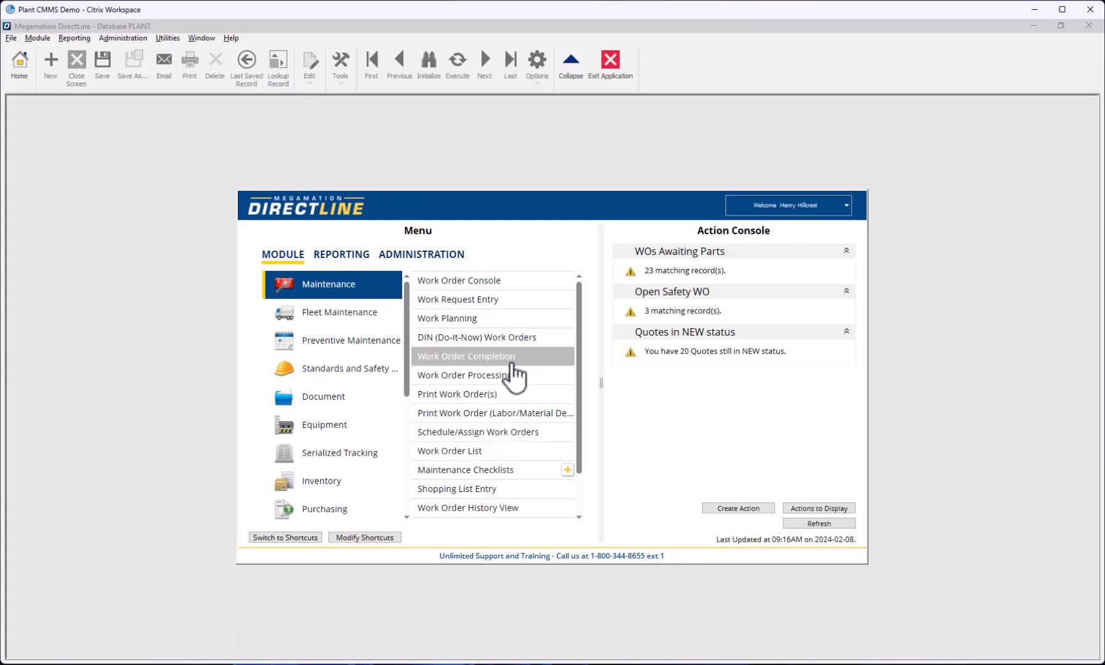
{"action": "left_click", "coordinate": [296, 539]}
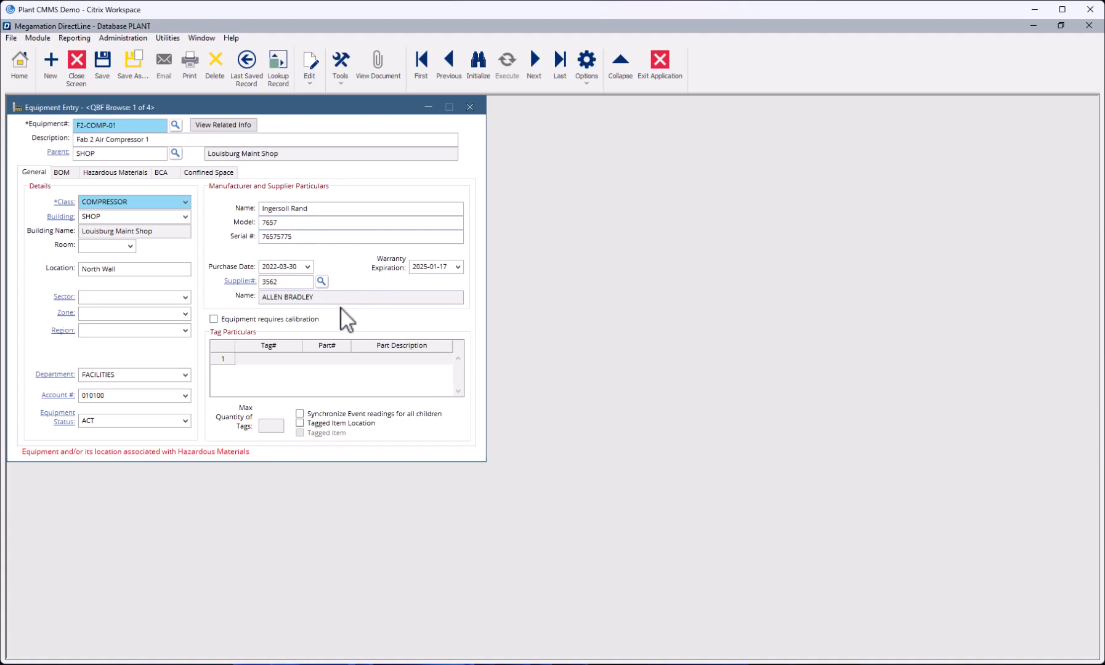
Review the bill of materials of Fab 2 Air Compressor 1 down to its last part.
{"action": "left_click", "coordinate": [67, 173]}
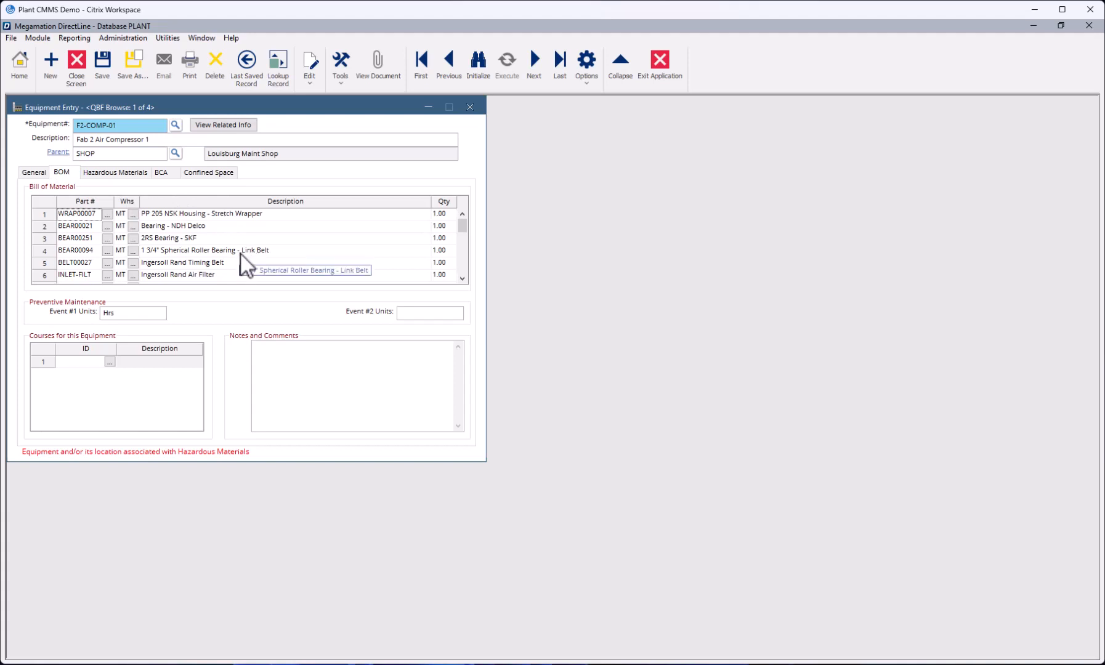
{"action": "scroll", "coordinate": [250, 226], "scroll_direction": "down", "scroll_amount": 1}
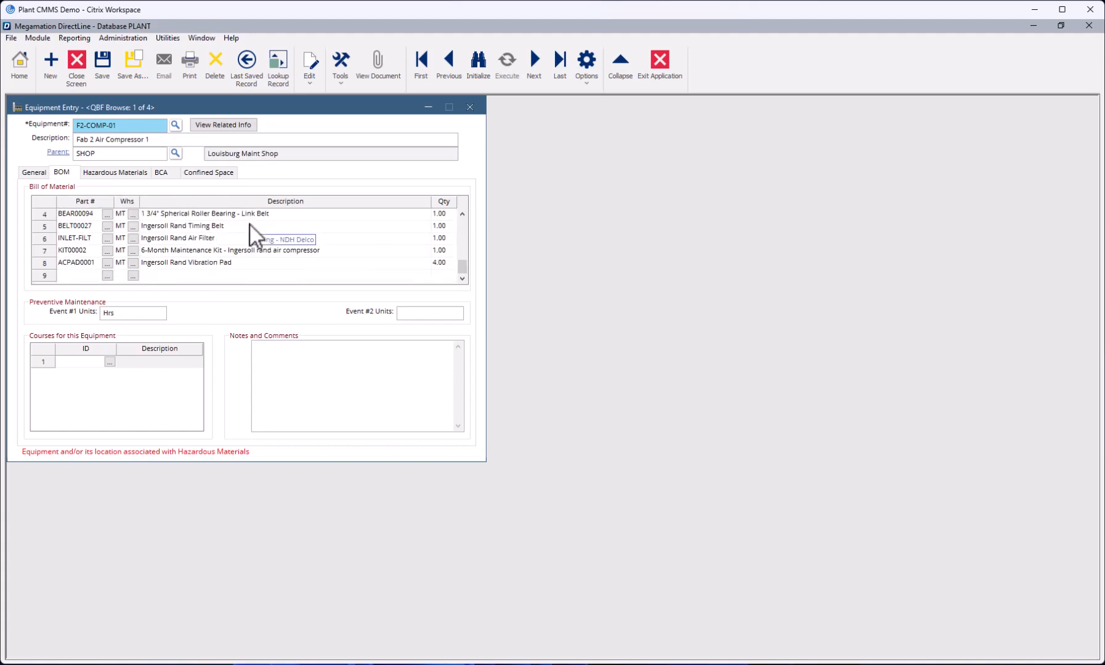
{"action": "scroll", "coordinate": [254, 241], "scroll_direction": "up", "scroll_amount": 1}
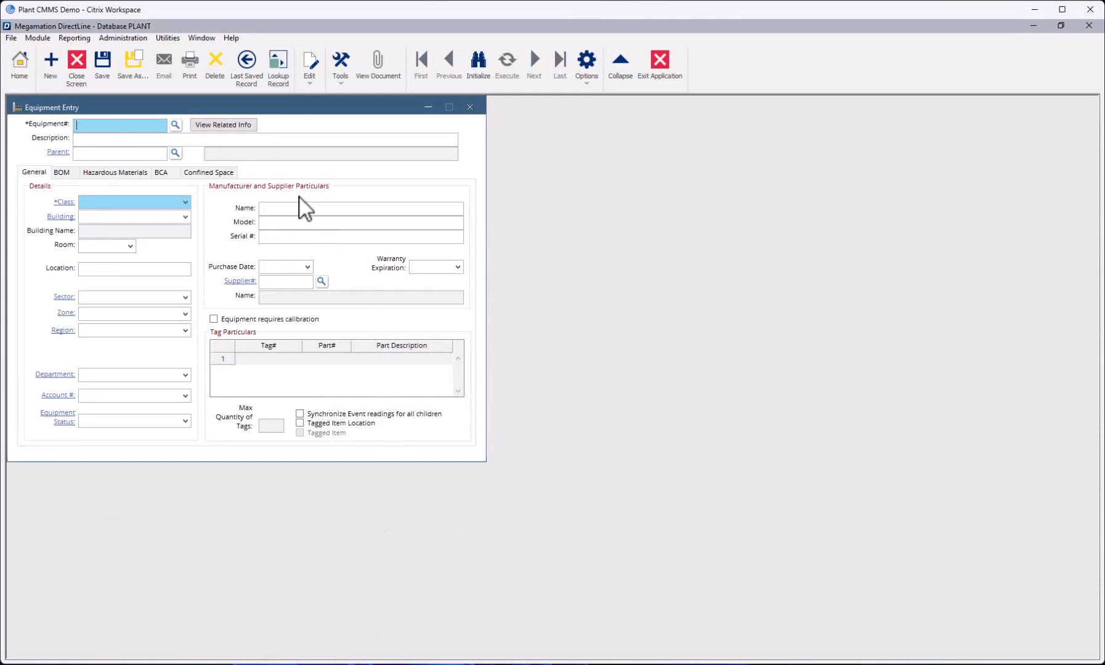
Search the equipment records by class PUMP and open the record for Pump 1 Homogenizer Room.
{"action": "left_click", "coordinate": [176, 127]}
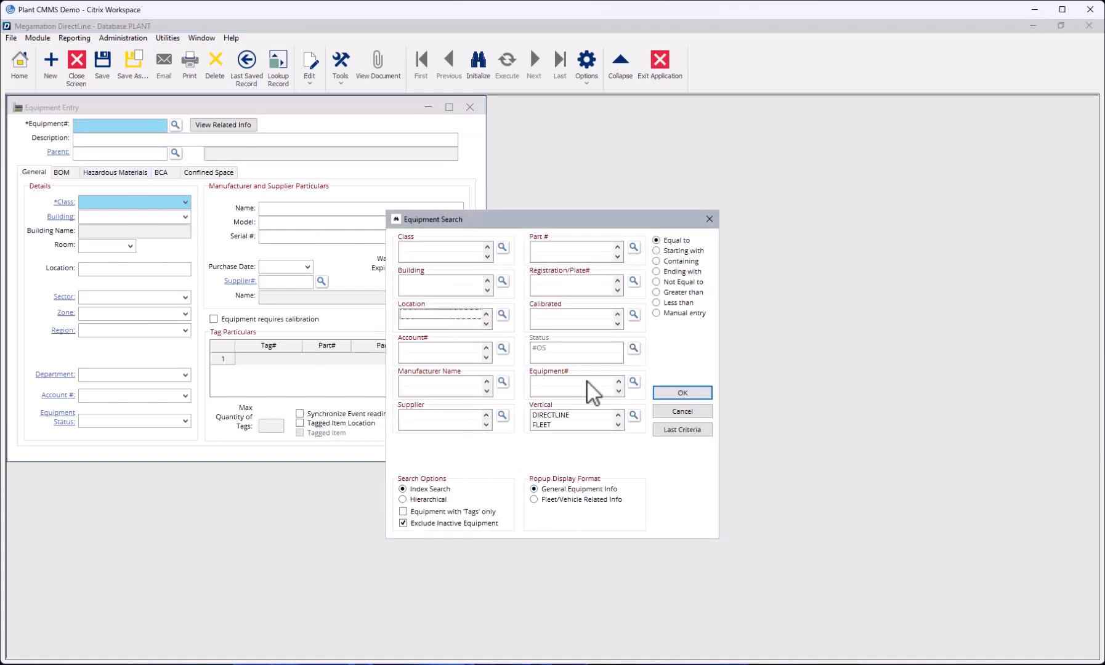
{"action": "left_click", "coordinate": [504, 250]}
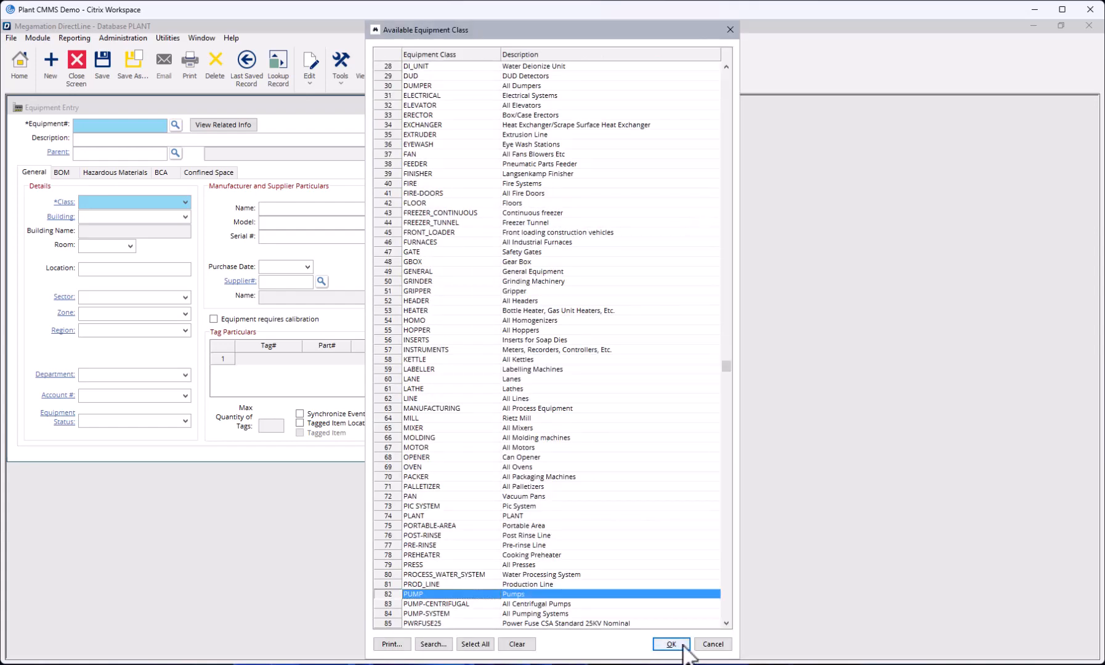
{"action": "left_click", "coordinate": [677, 645]}
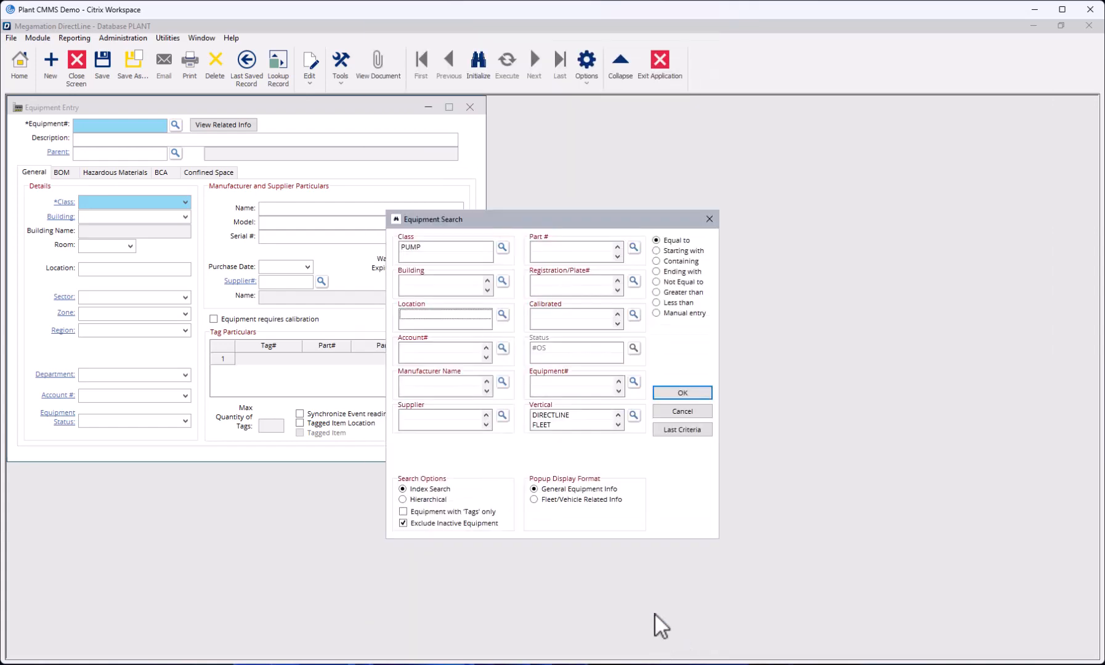
{"action": "left_click", "coordinate": [670, 395]}
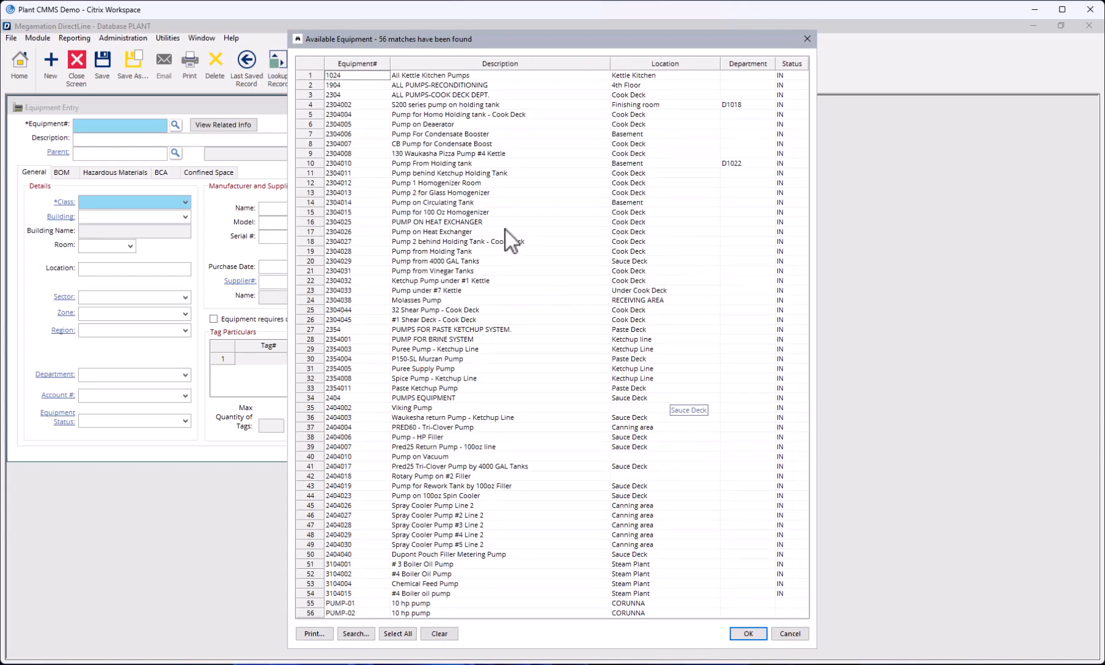
{"action": "left_click", "coordinate": [464, 185]}
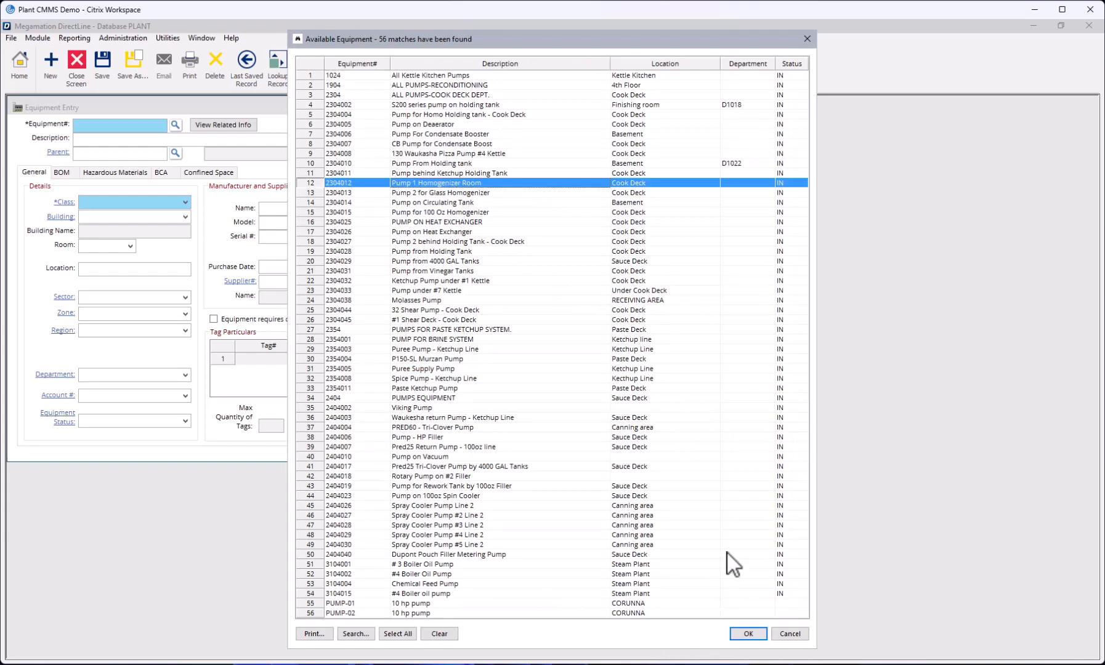
{"action": "left_click", "coordinate": [749, 634]}
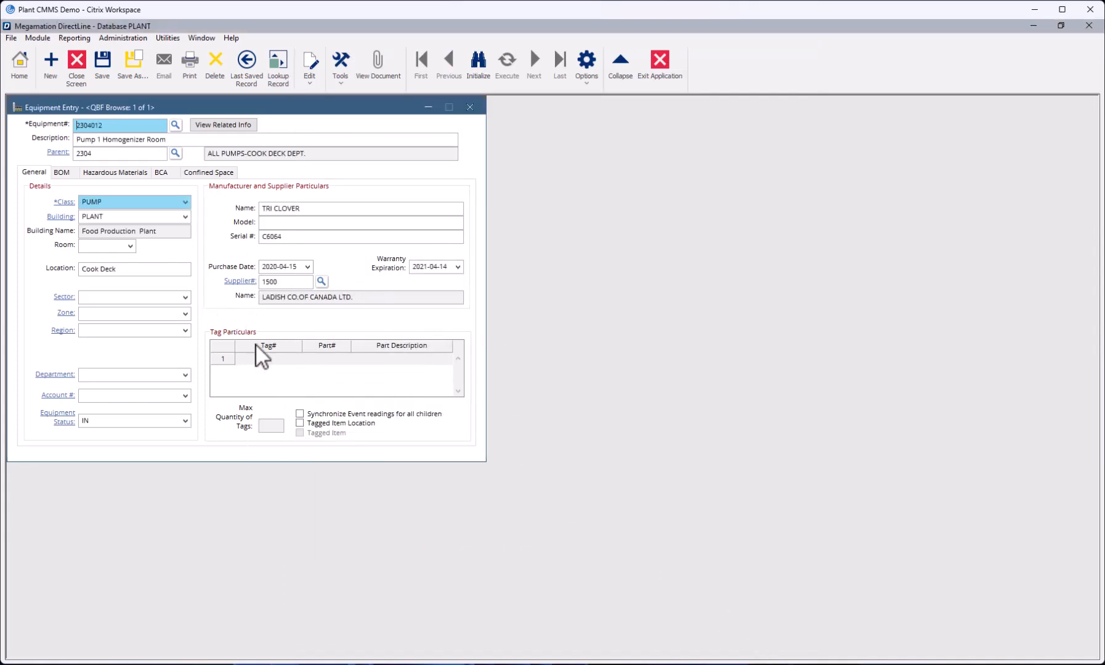
View the related PM information and work orders of Pump 1 Homogenizer Room.
{"action": "left_click", "coordinate": [223, 125]}
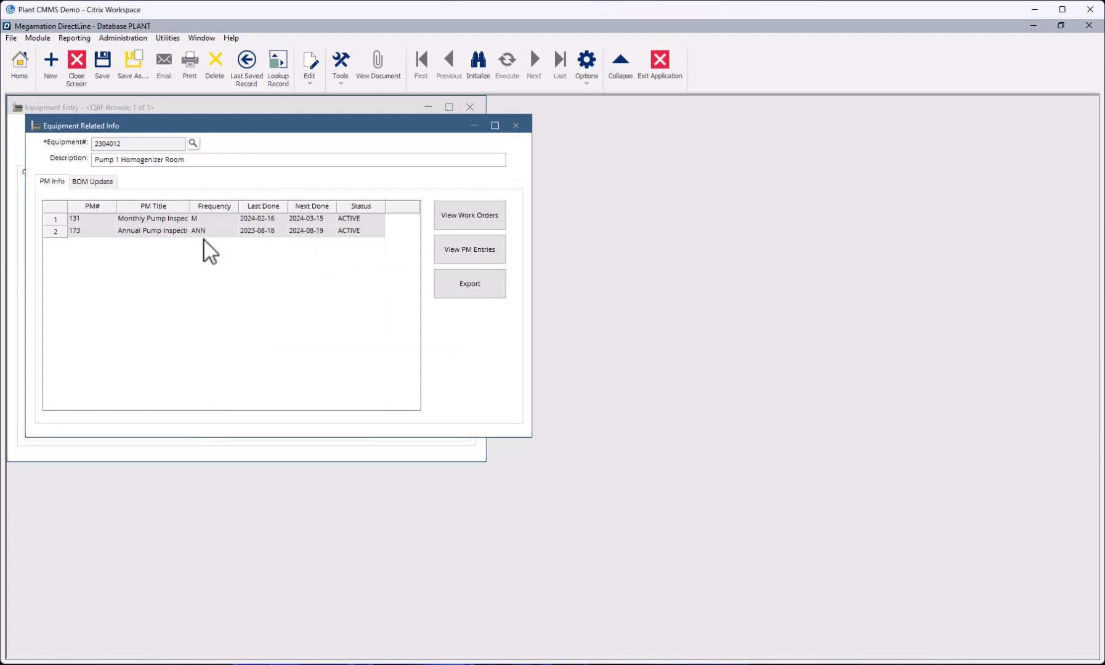
{"action": "left_click", "coordinate": [485, 214]}
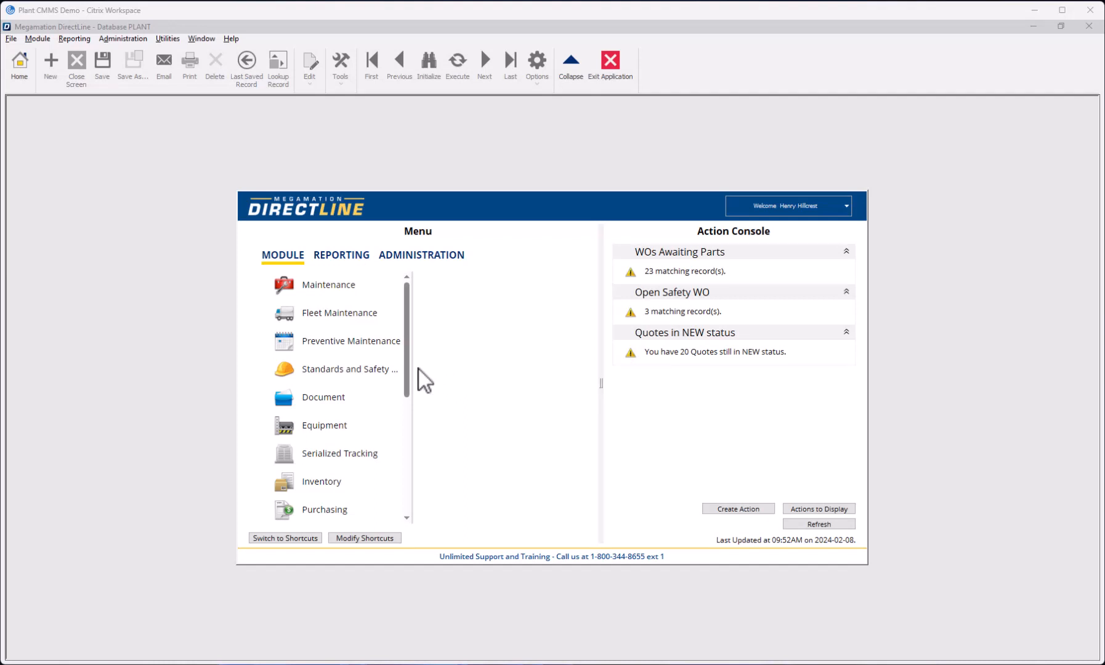
Start a new work request of type REPAIR dated 2024-02-08 with the submitter's name filled in.
{"action": "left_click", "coordinate": [329, 290]}
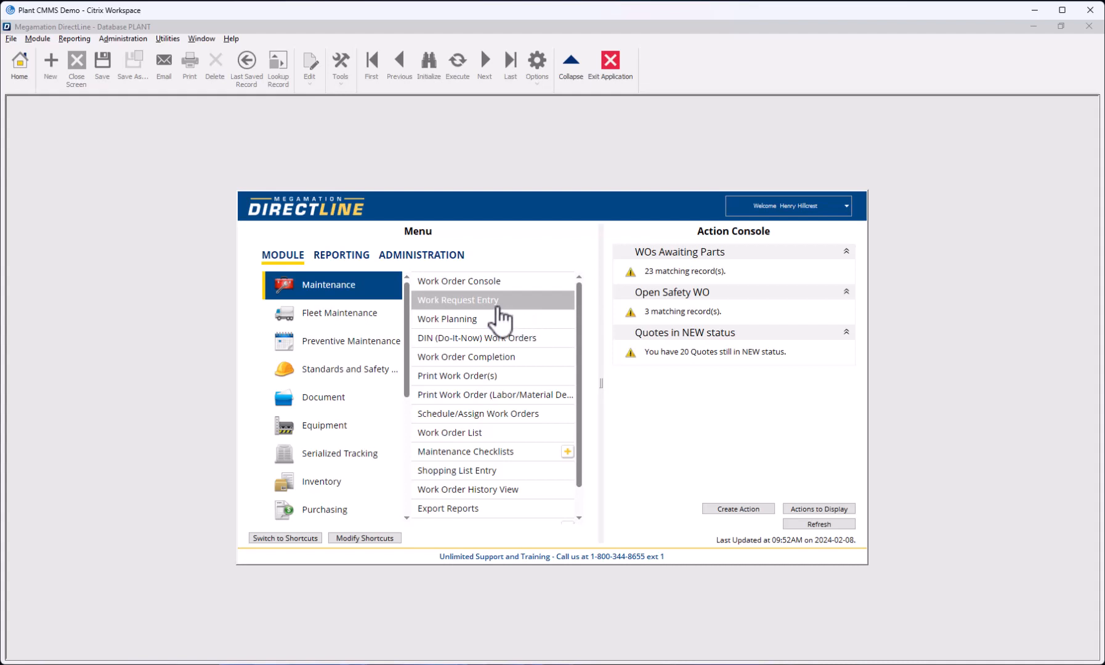
{"action": "left_click", "coordinate": [498, 307]}
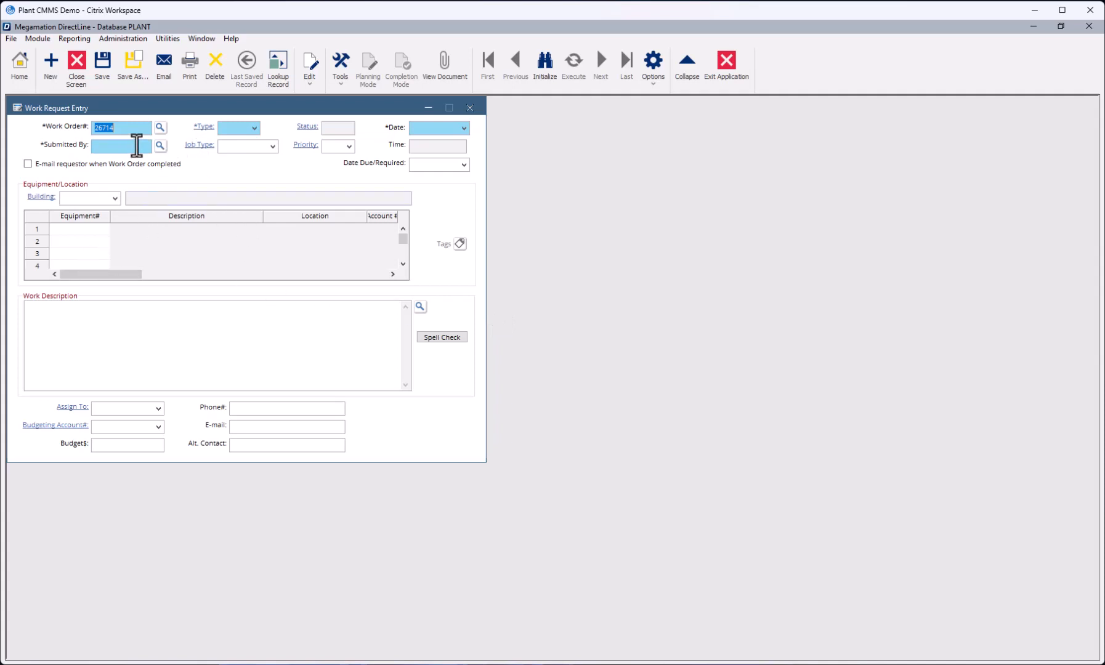
{"action": "left_click", "coordinate": [230, 128]}
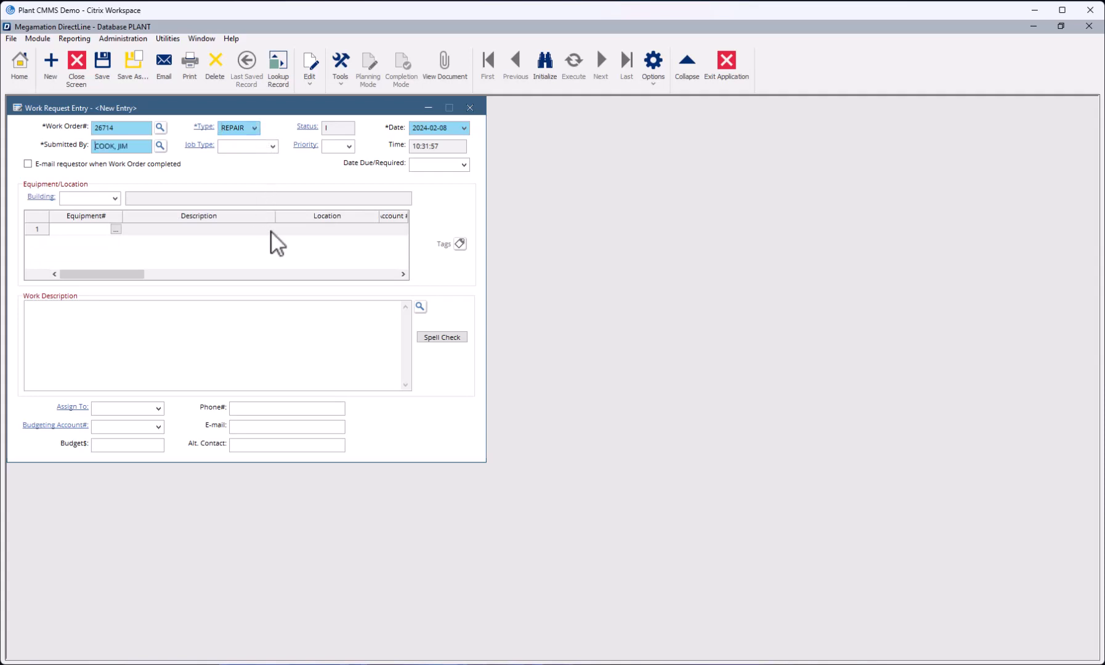
Add equipment 2304010, Pump From Holding tank, with the description "Vibration at the input shaft seems high." and save the work request.
{"action": "left_click", "coordinate": [87, 232]}
{"action": "left_click", "coordinate": [118, 231]}
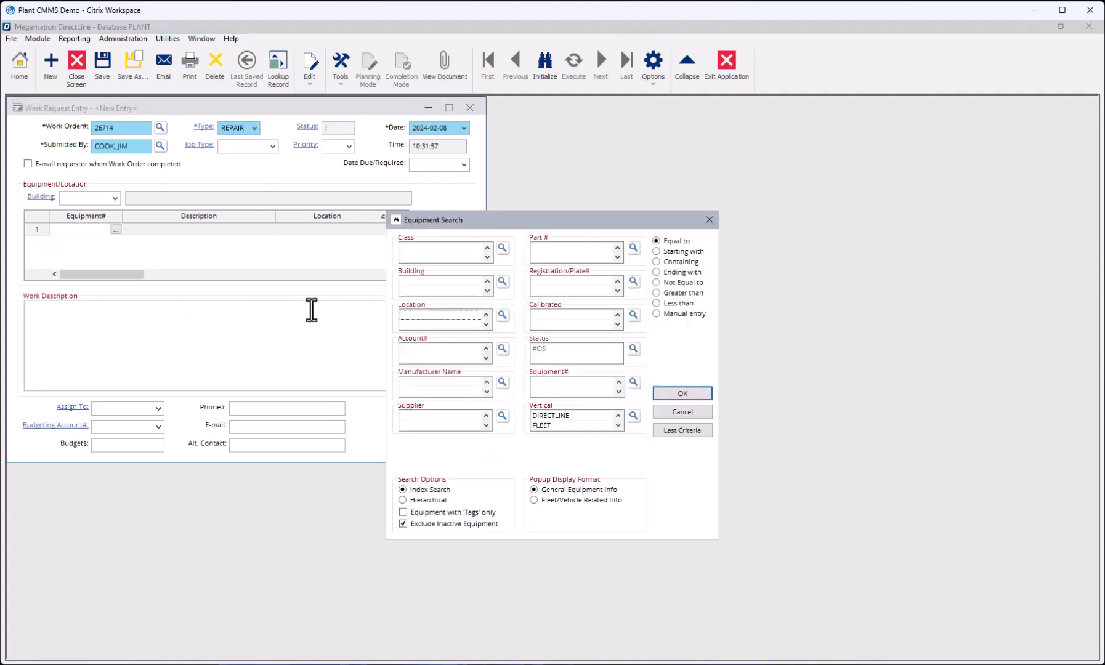
{"action": "left_click", "coordinate": [84, 319]}
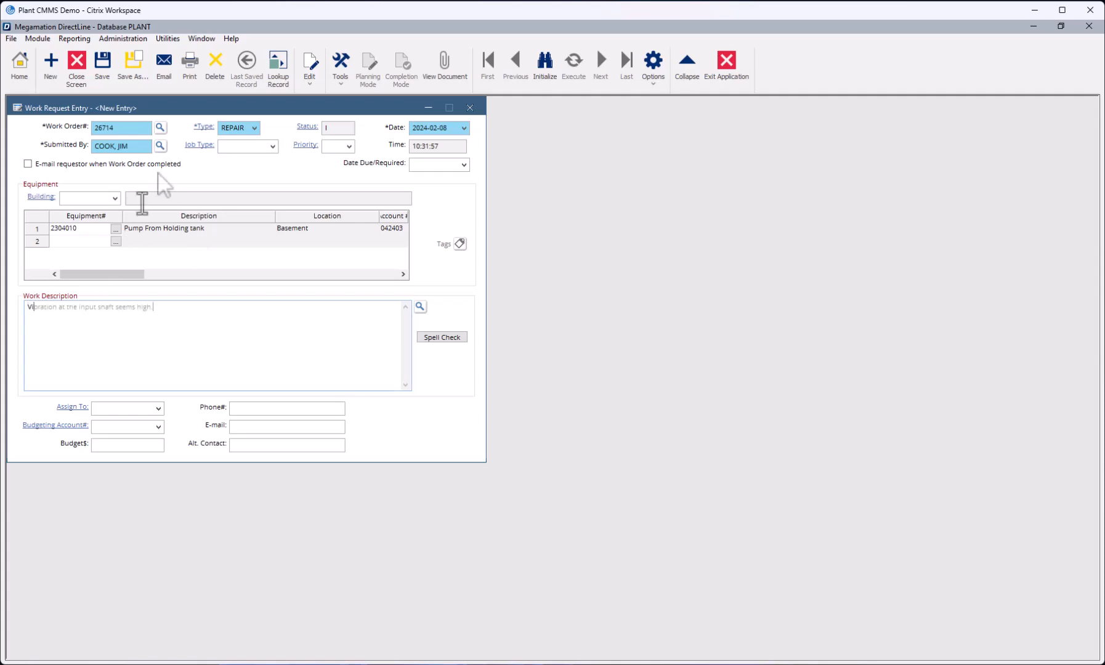
{"action": "type", "text": "Vibration at the input shaft seems high."}
{"action": "left_click", "coordinate": [114, 81]}
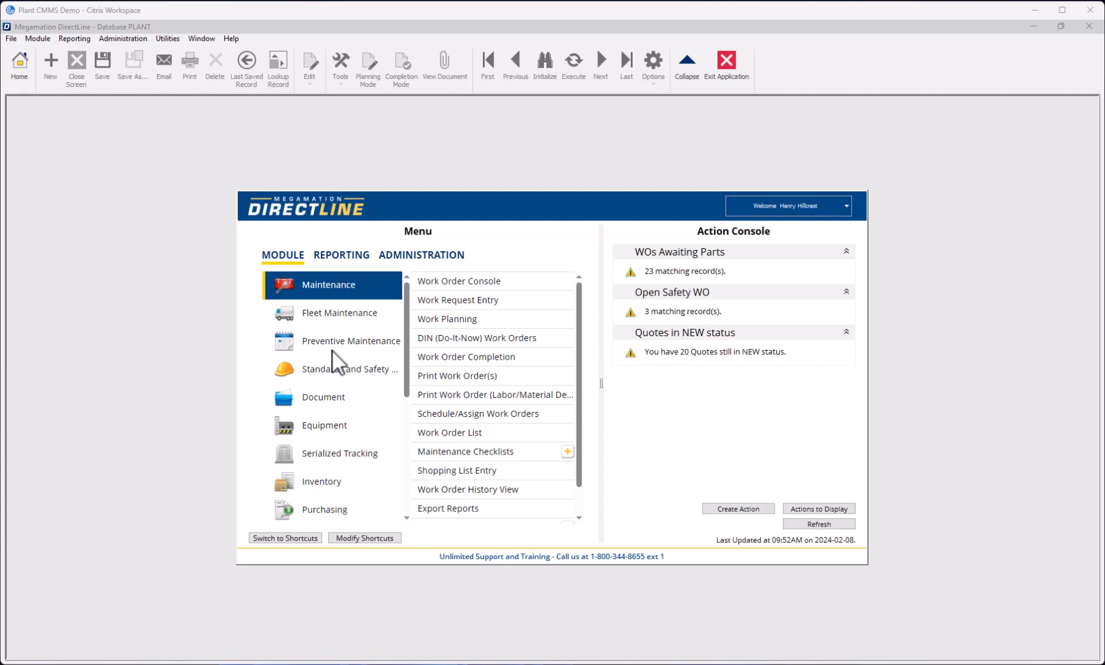
Find the work orders with status Initiated in Work Planning and open the last few, including the input shaft vibration repair.
{"action": "left_click", "coordinate": [464, 323]}
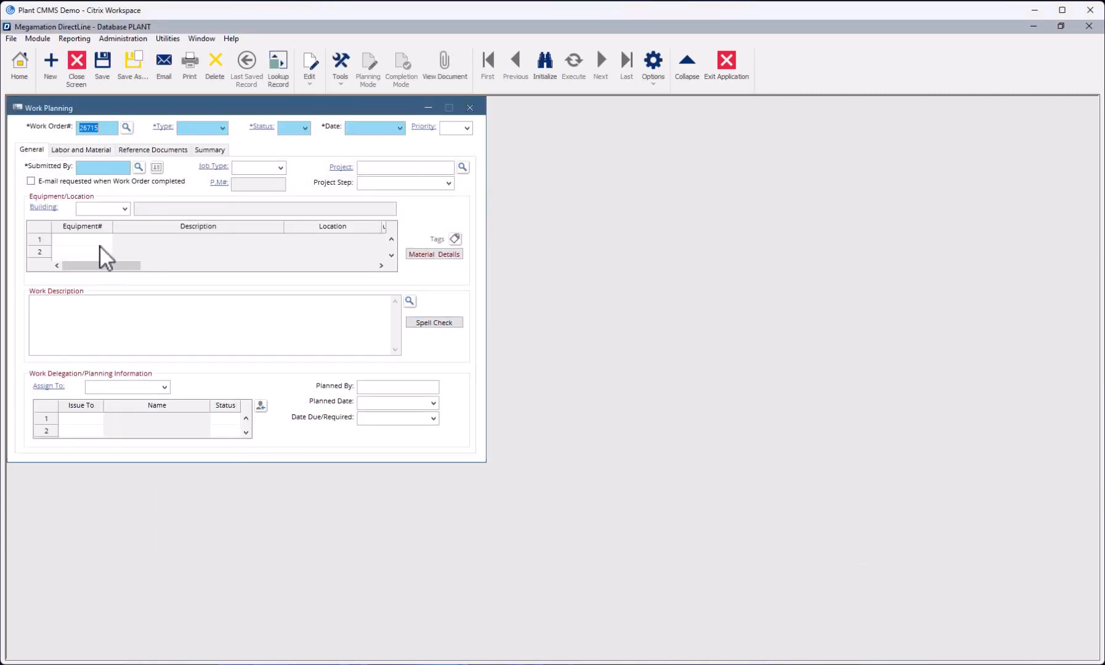
{"action": "left_click", "coordinate": [126, 127]}
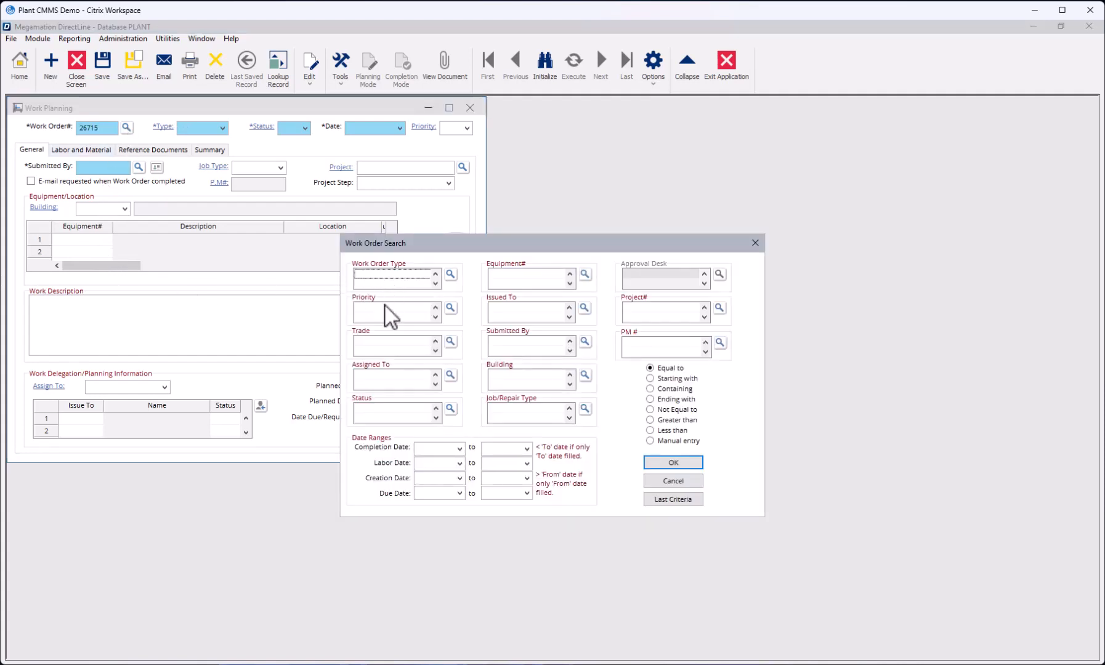
{"action": "left_click", "coordinate": [452, 411]}
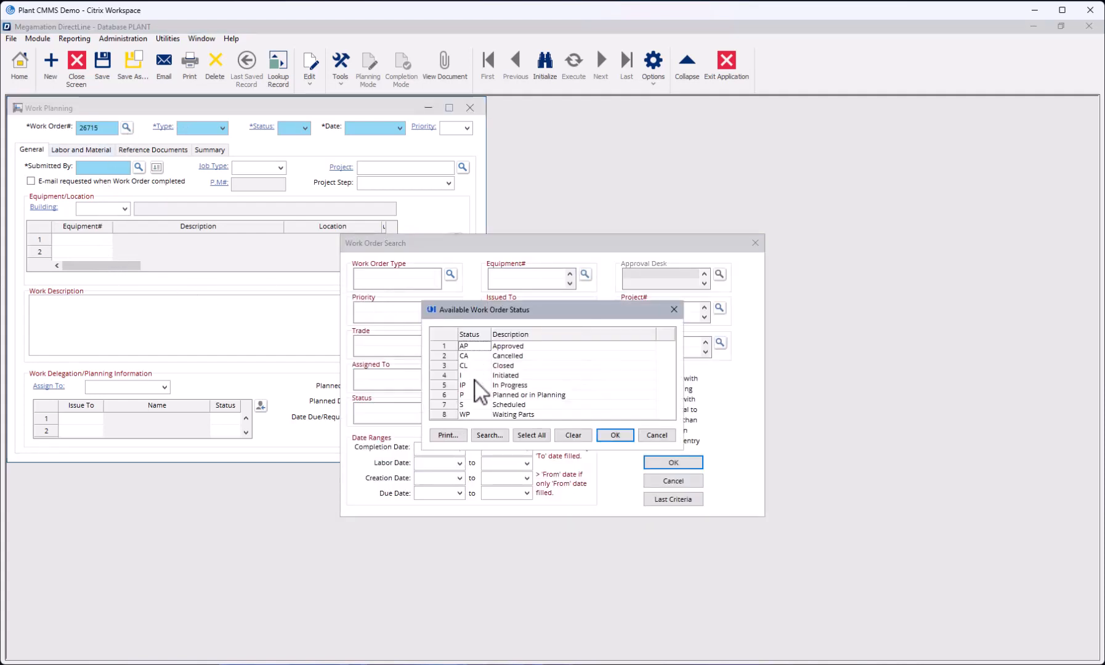
{"action": "left_click", "coordinate": [473, 376]}
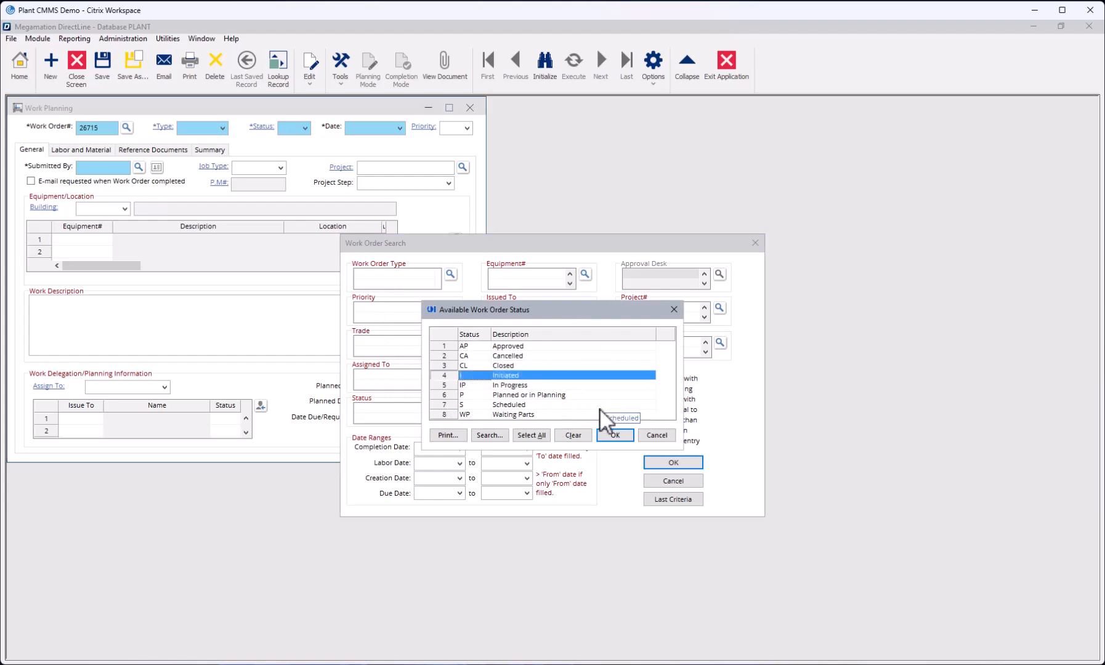
{"action": "left_click", "coordinate": [613, 437]}
{"action": "left_click", "coordinate": [666, 460]}
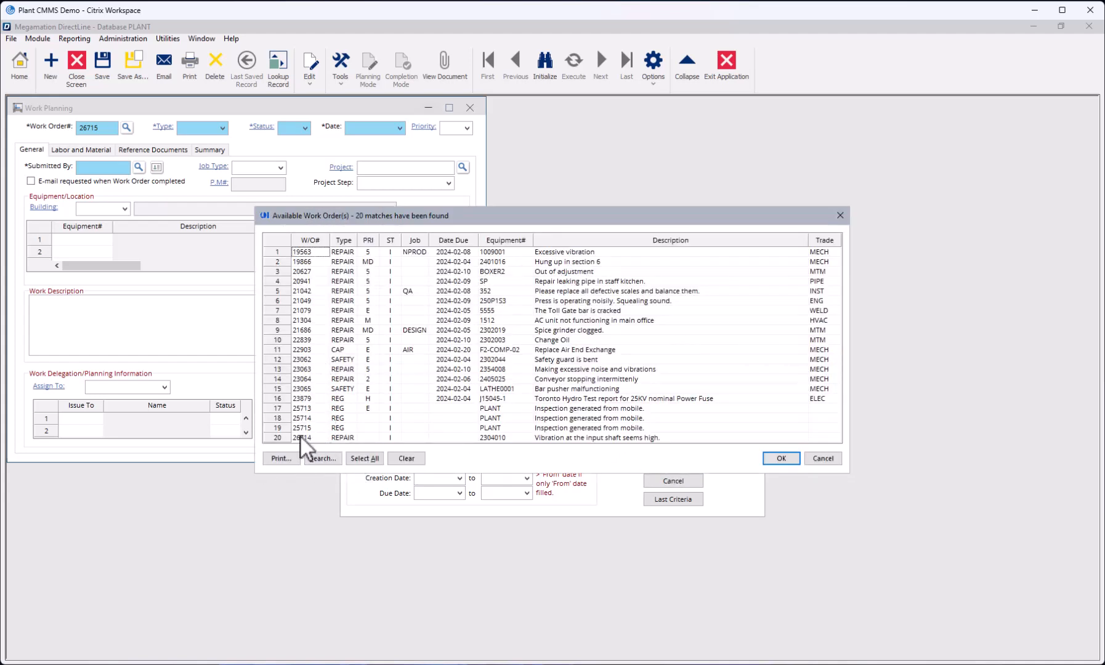
{"action": "left_click_drag", "start_coordinate": [302, 436], "coordinate": [303, 412]}
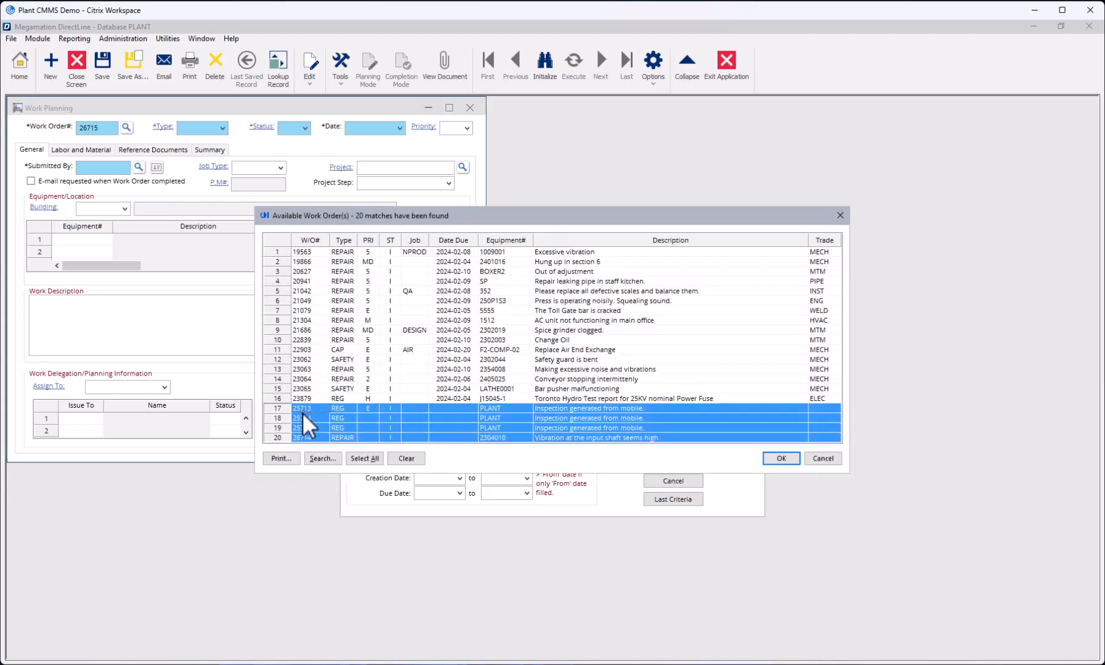
{"action": "left_click", "coordinate": [780, 459]}
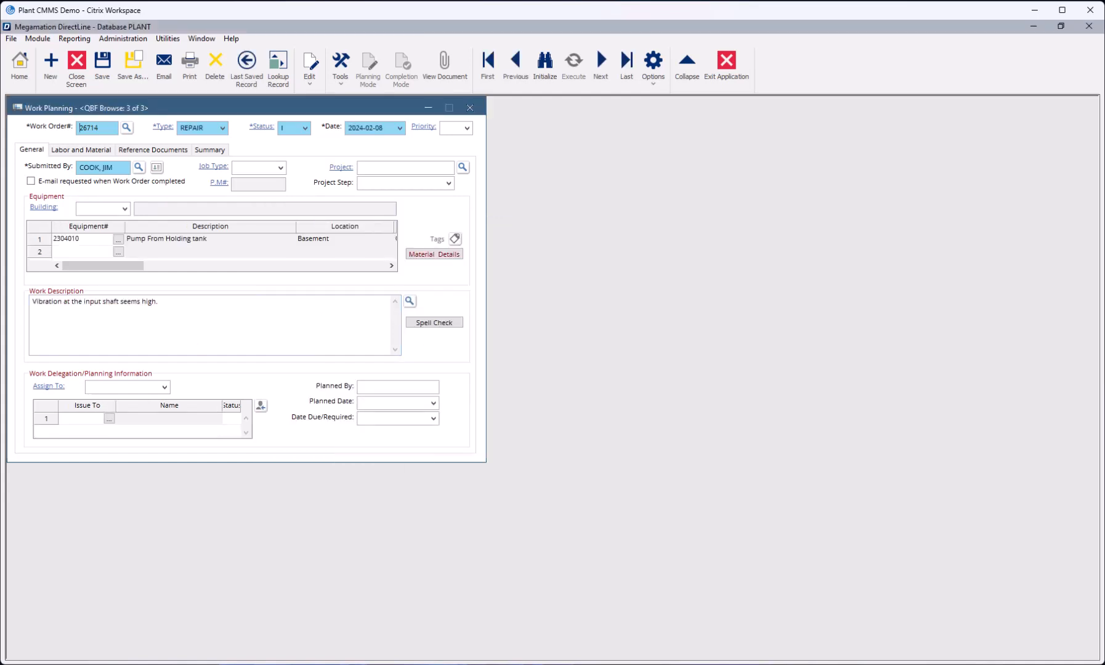
Issue the vibration work order to the employee who submitted it, chosen from the full list of active employees.
{"action": "left_click", "coordinate": [109, 419]}
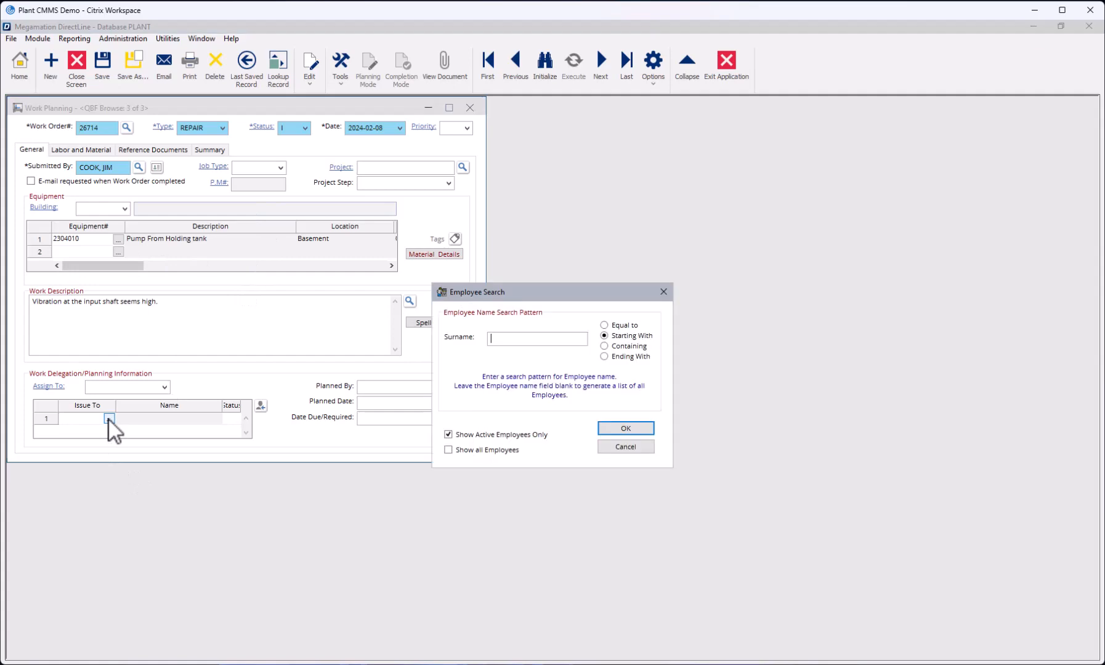
{"action": "left_click", "coordinate": [614, 430]}
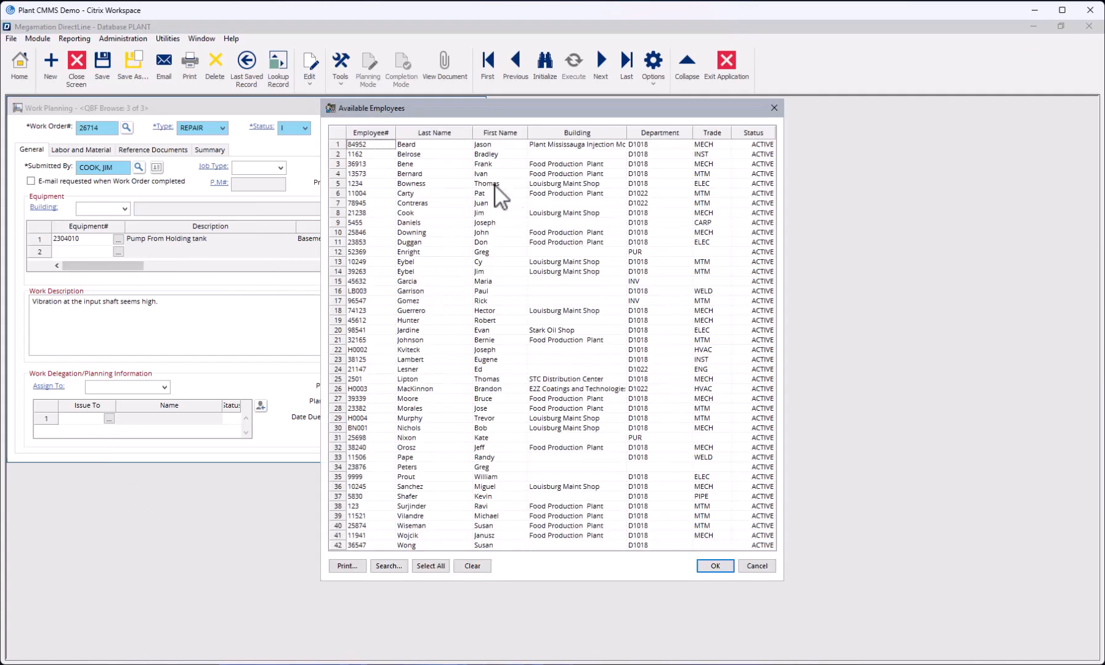
{"action": "double_click", "coordinate": [481, 213]}
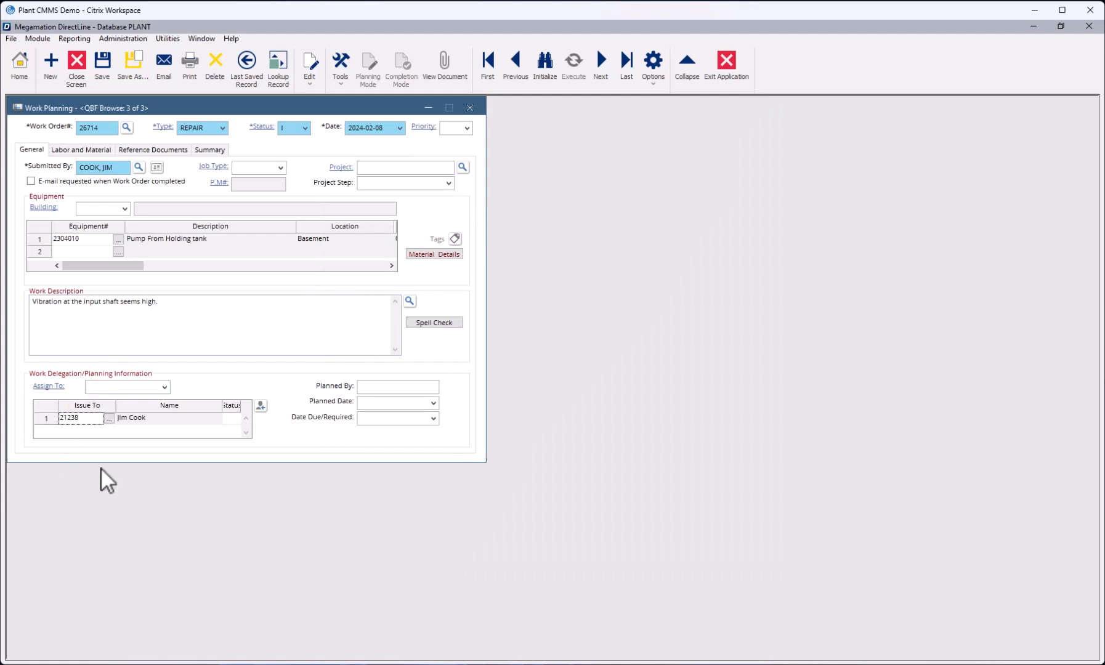
Plan one MECH for 2.50 hours with function "Diagnose and Replace bearings if necessary" and two BEAR00391 bearings.
{"action": "left_click", "coordinate": [80, 150]}
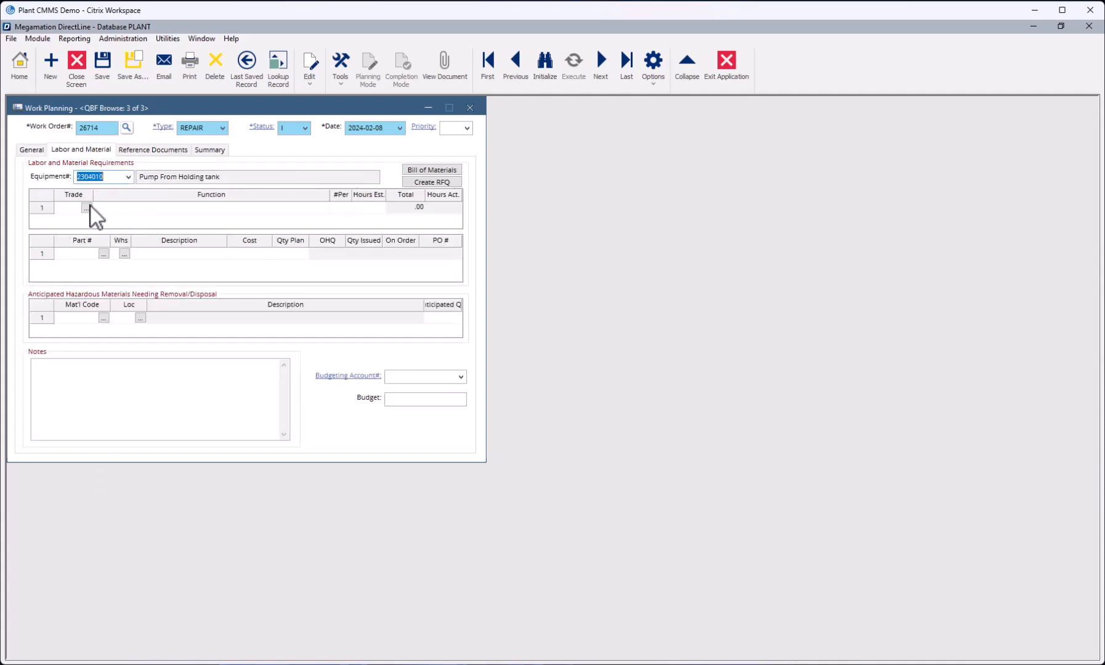
{"action": "left_click", "coordinate": [86, 207]}
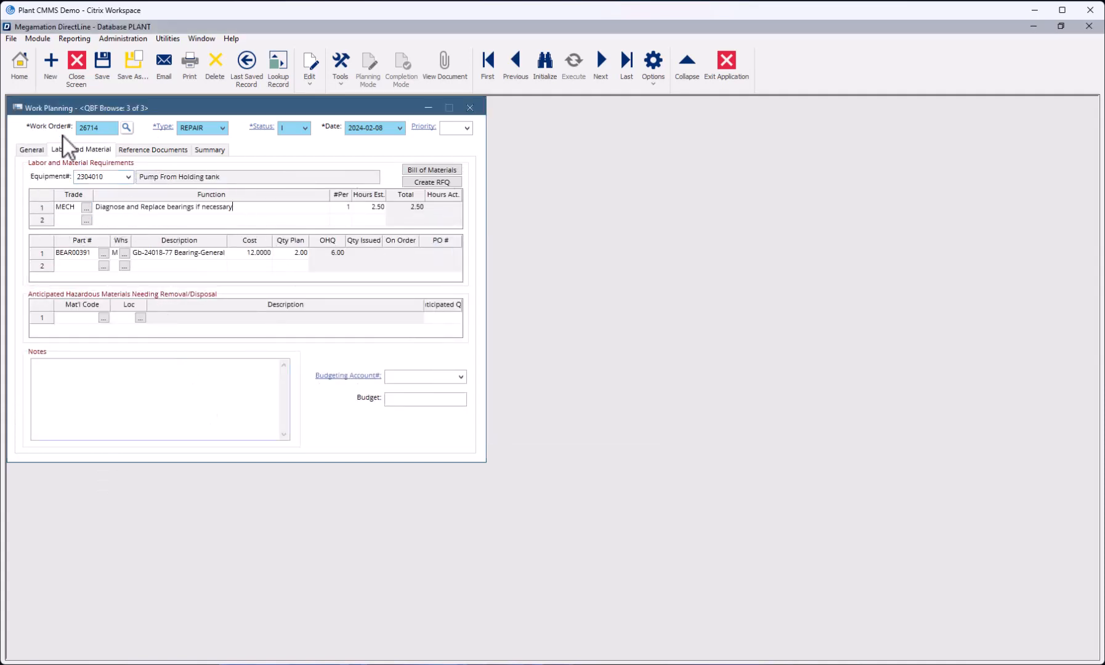
Set the vibration work order's planned date to 2024-02-09 and its due date to 2024-02-11.
{"action": "left_click", "coordinate": [31, 150]}
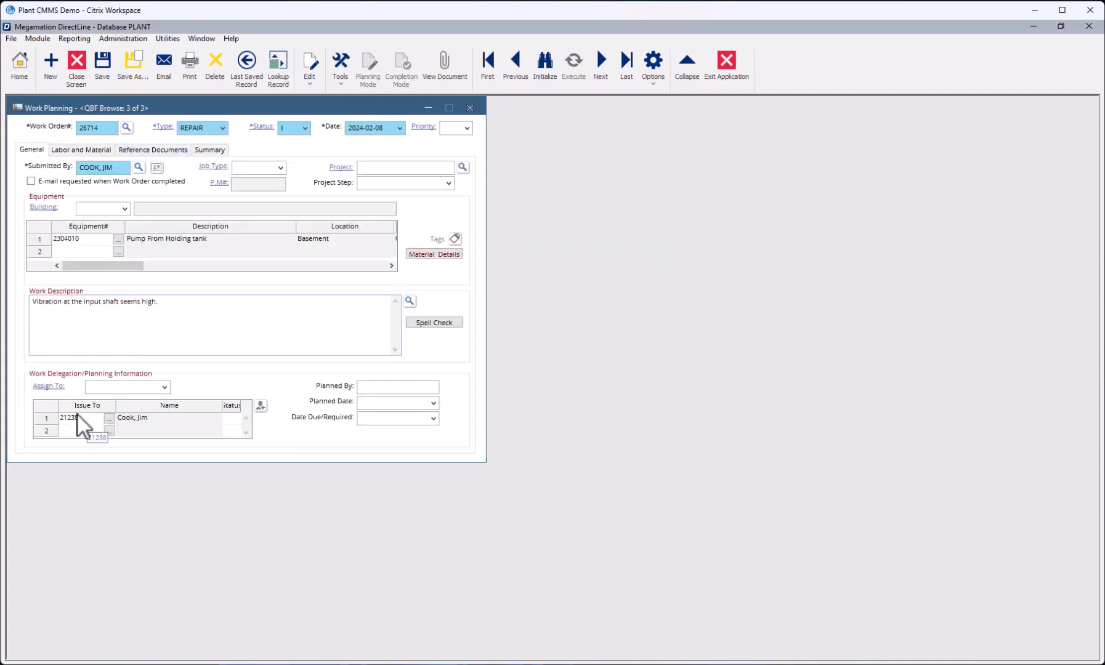
{"action": "left_click", "coordinate": [434, 403]}
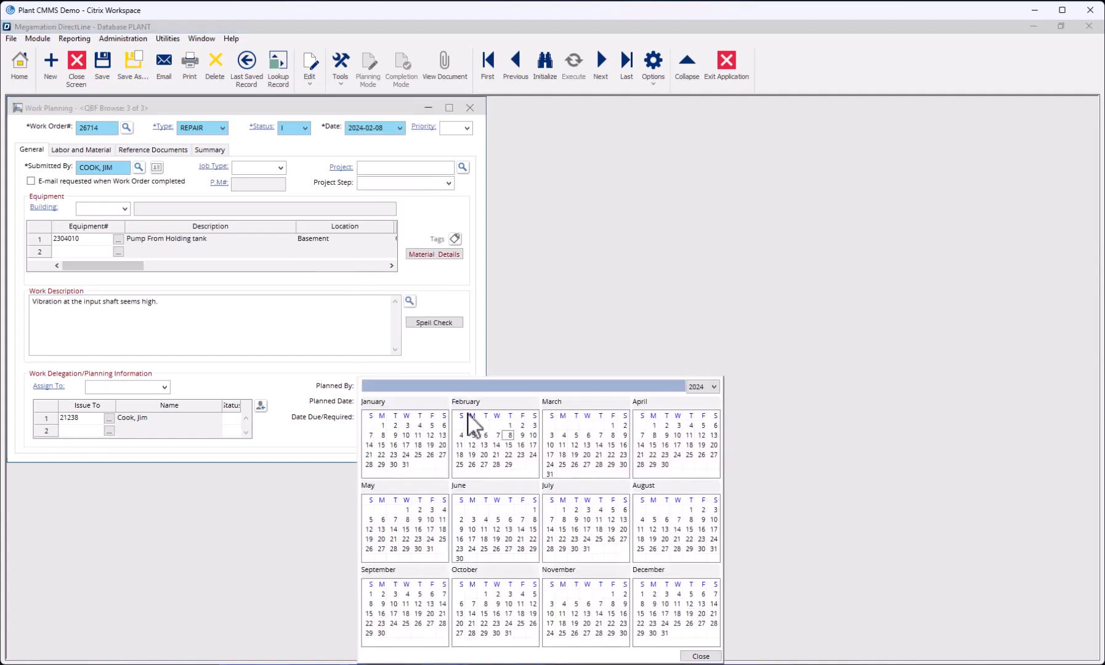
{"action": "left_click", "coordinate": [514, 425]}
{"action": "left_click", "coordinate": [432, 417]}
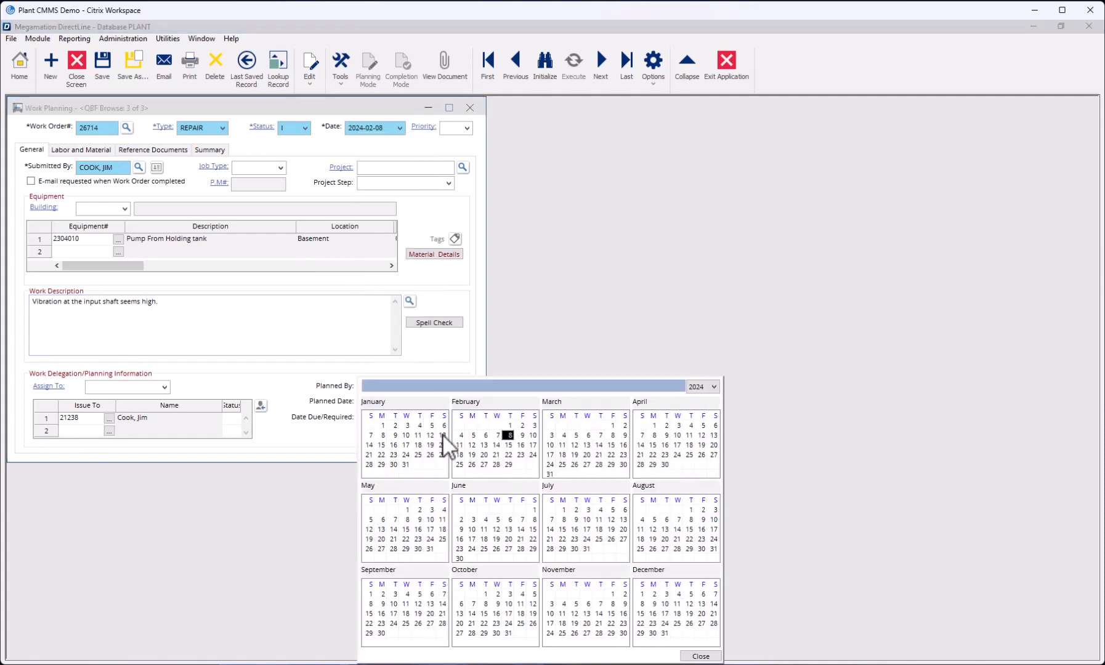
{"action": "left_click", "coordinate": [459, 445]}
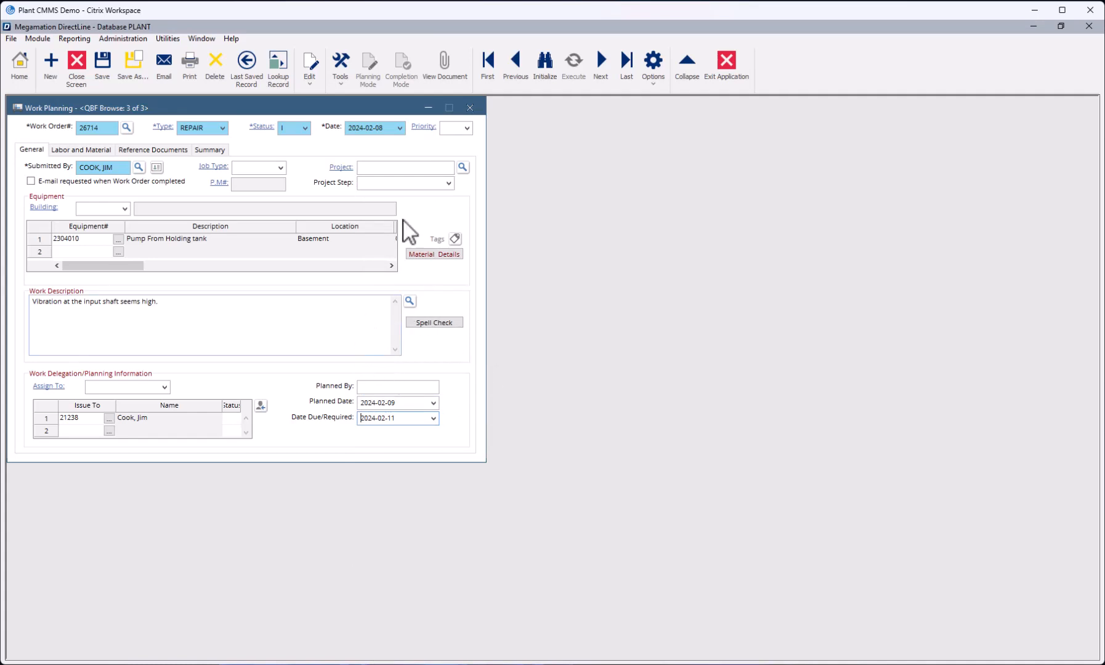
Change the work order's status to P, Planned or in Planning, and save the record.
{"action": "left_click", "coordinate": [307, 127]}
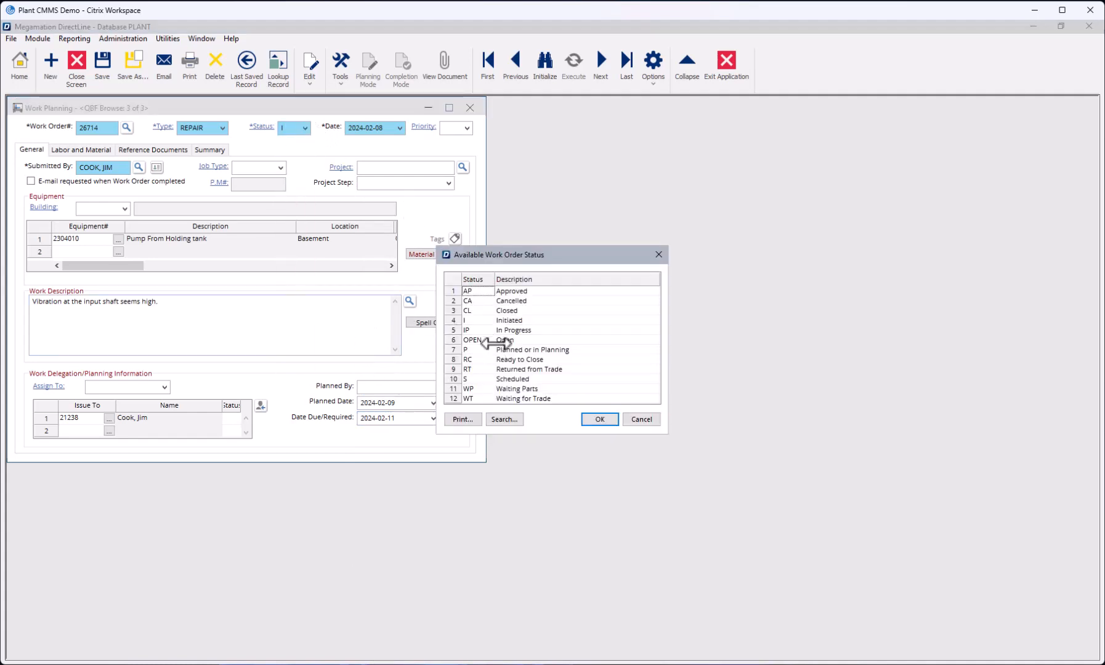
{"action": "double_click", "coordinate": [523, 350]}
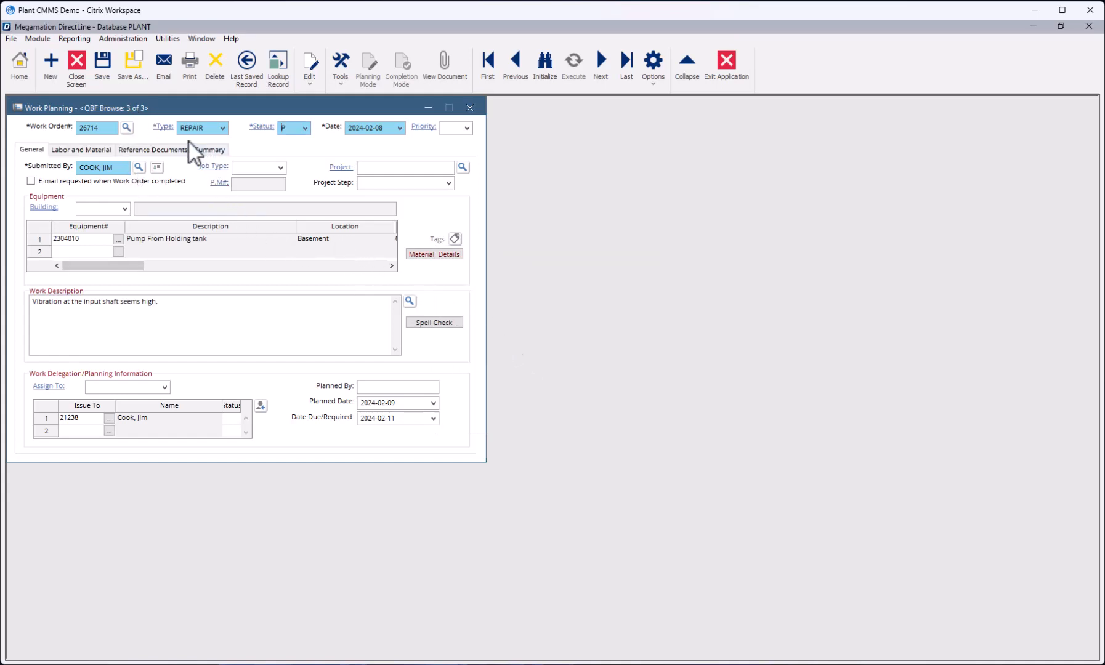
{"action": "left_click", "coordinate": [110, 64]}
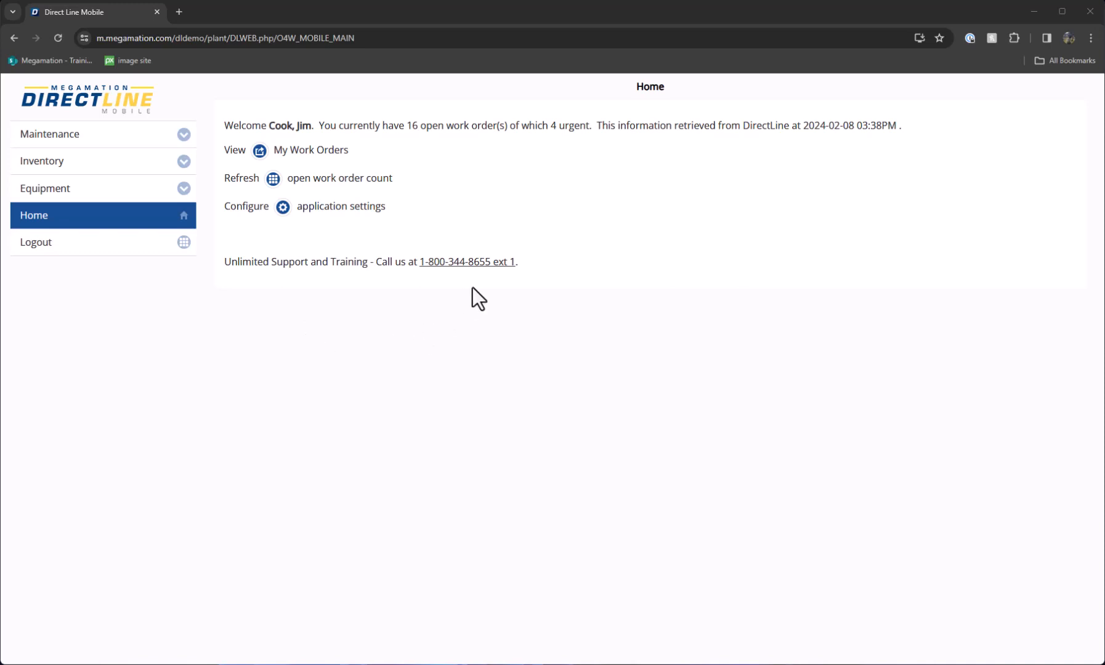
Switch to Direct Line Mobile and open the holding tank pump vibration work order from My Work.
{"action": "left_click", "coordinate": [179, 145]}
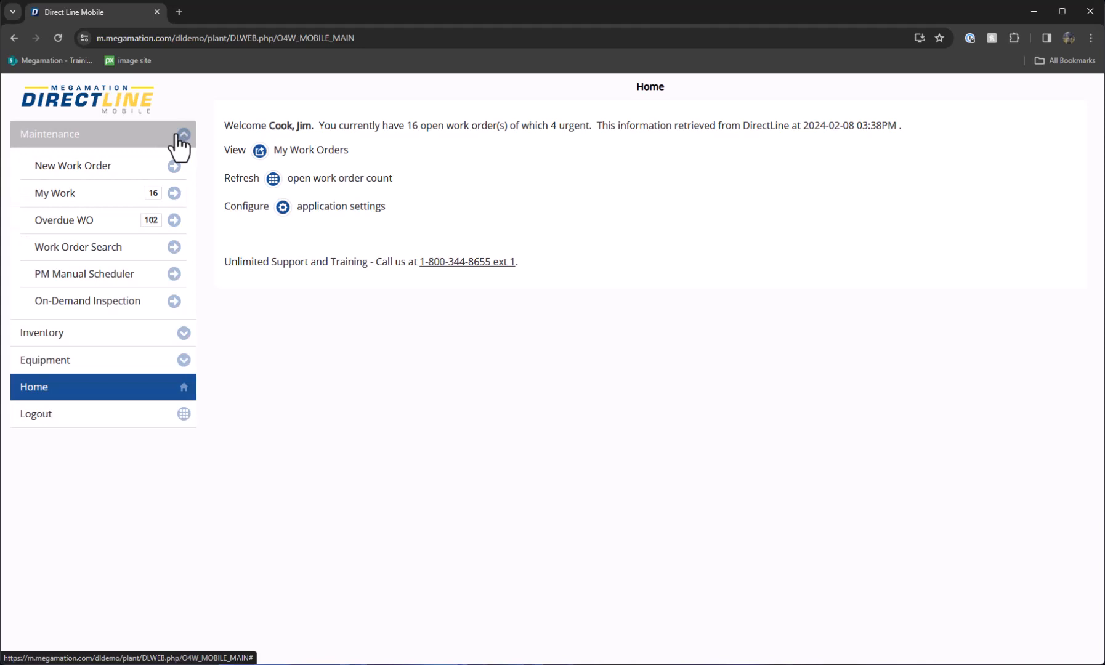
{"action": "left_click", "coordinate": [156, 195]}
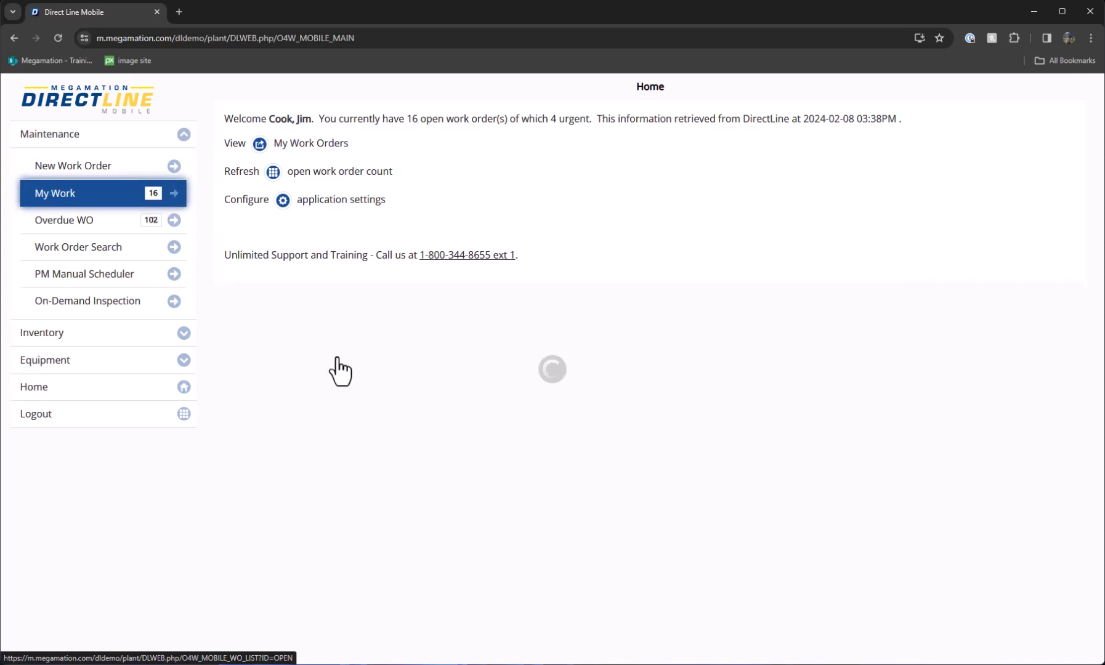
{"action": "left_click", "coordinate": [519, 499]}
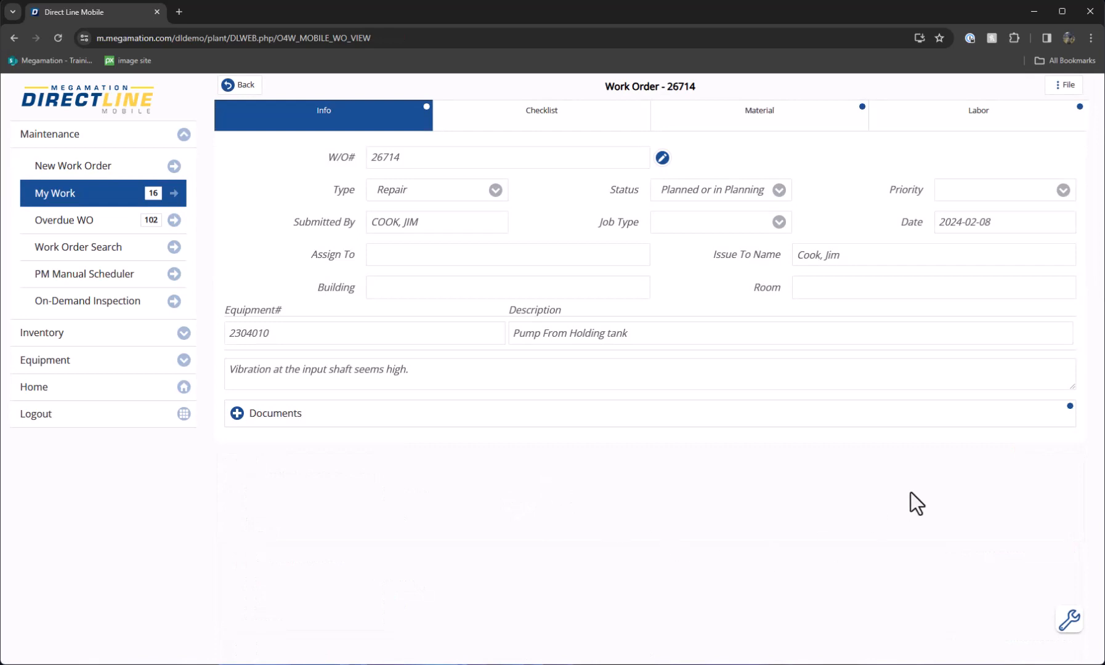
Clock in on the pump vibration work order.
{"action": "left_click", "coordinate": [1070, 623]}
{"action": "left_click", "coordinate": [1019, 437]}
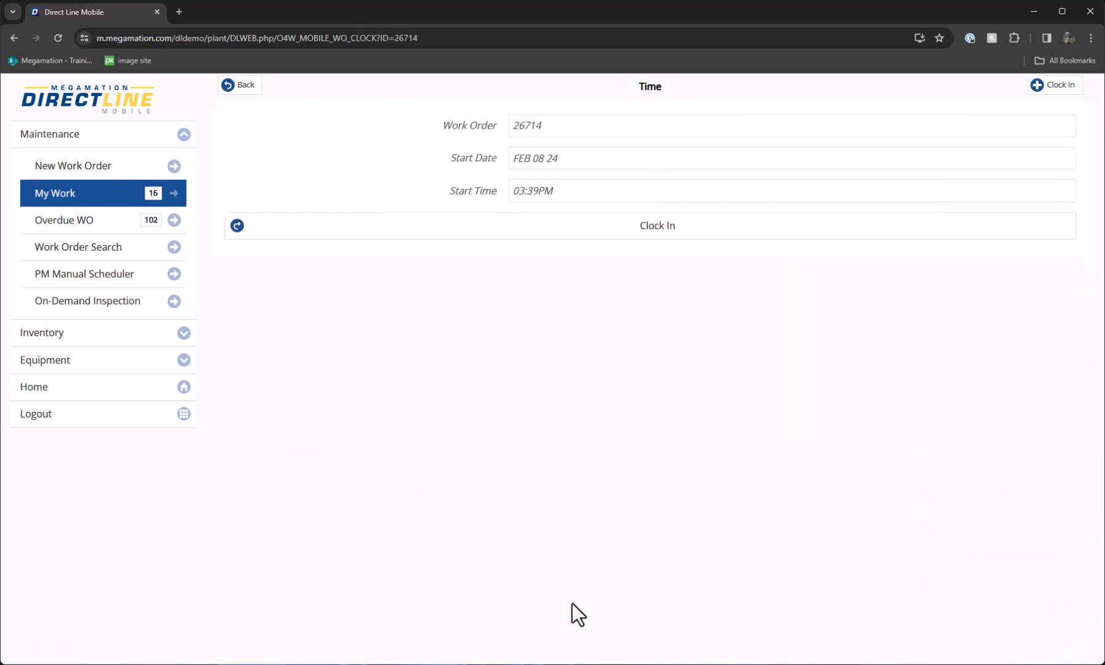
{"action": "left_click", "coordinate": [666, 227]}
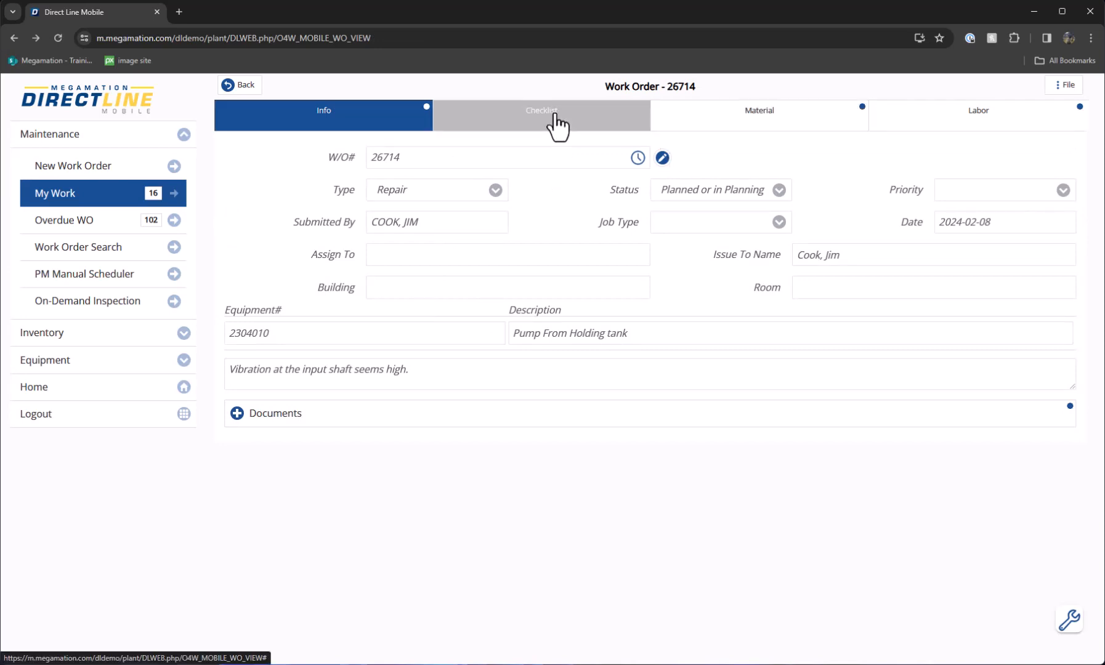
Add inventory part BEAR00051 from Warehouse in Building CCH to the work order's material with 1 issued, and save it.
{"action": "left_click", "coordinate": [740, 119]}
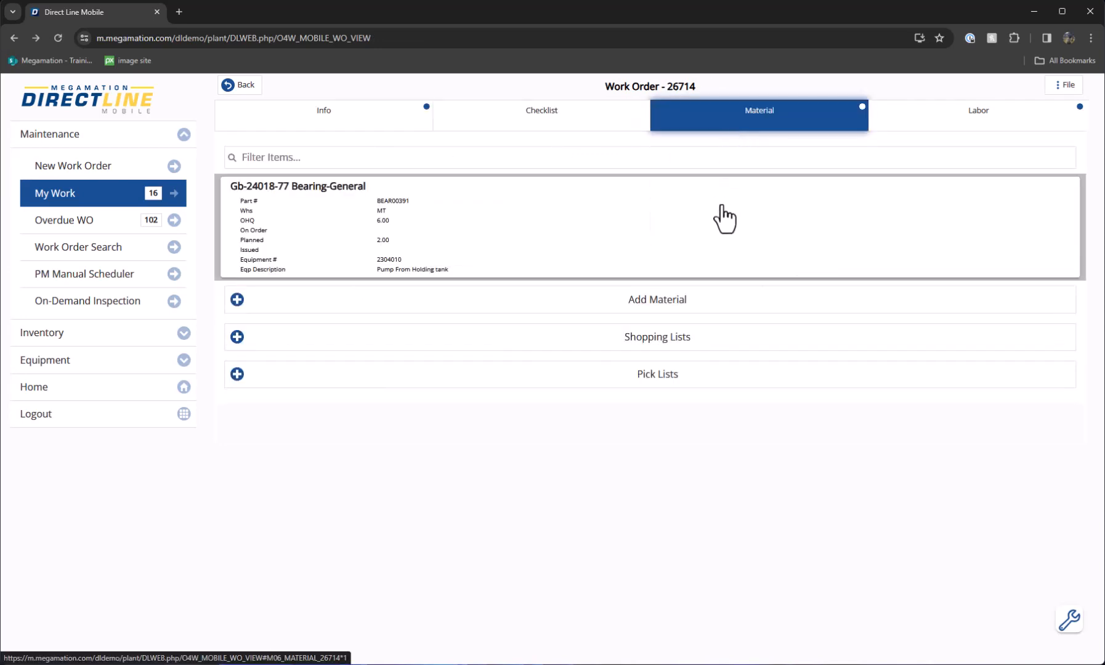
{"action": "left_click", "coordinate": [680, 308]}
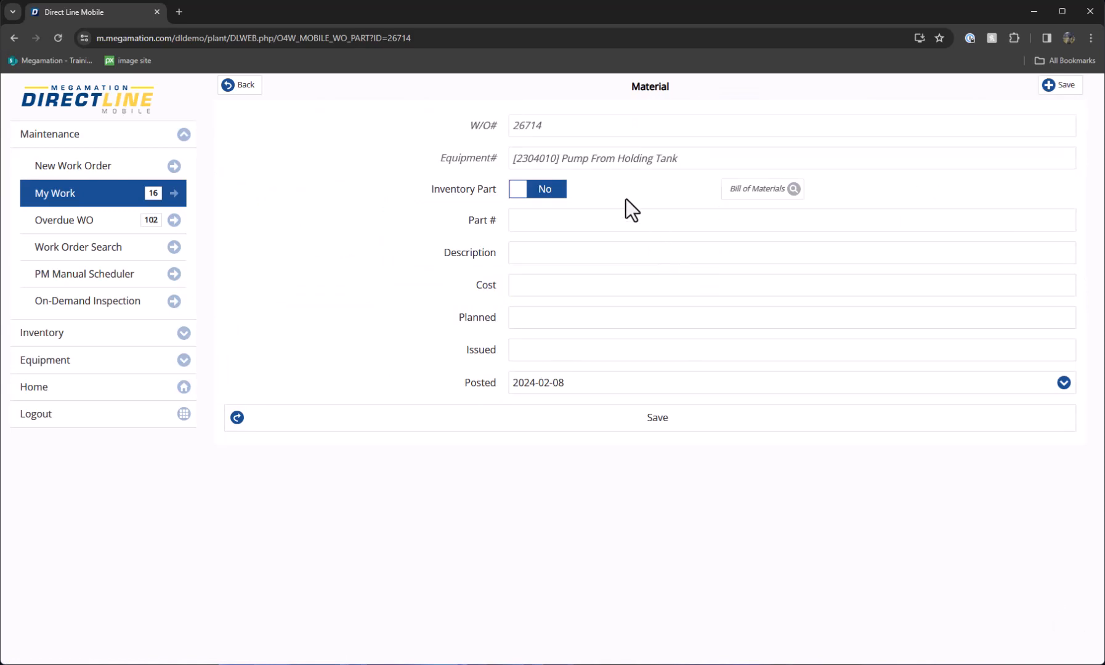
{"action": "left_click", "coordinate": [538, 197]}
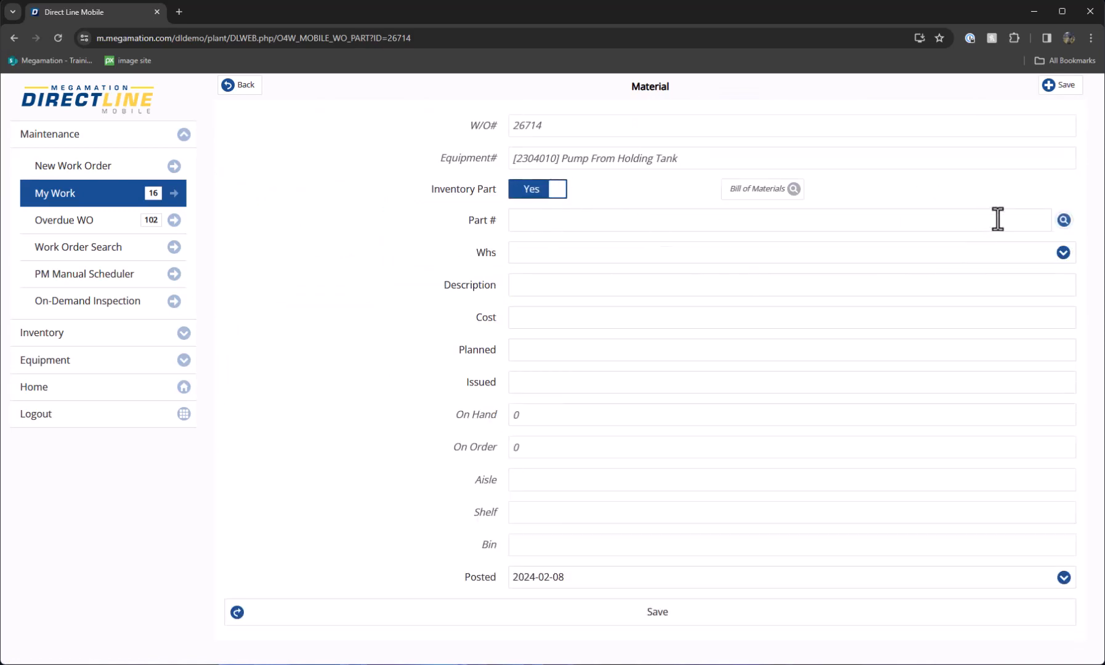
{"action": "left_click", "coordinate": [1064, 219]}
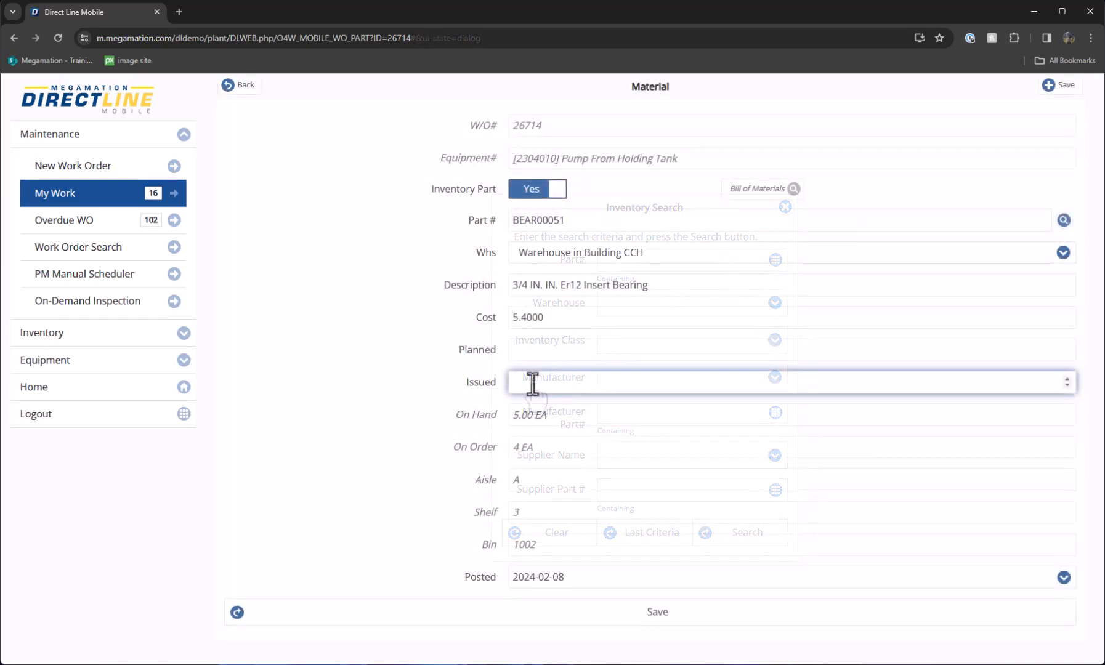
{"action": "type", "text": "1"}
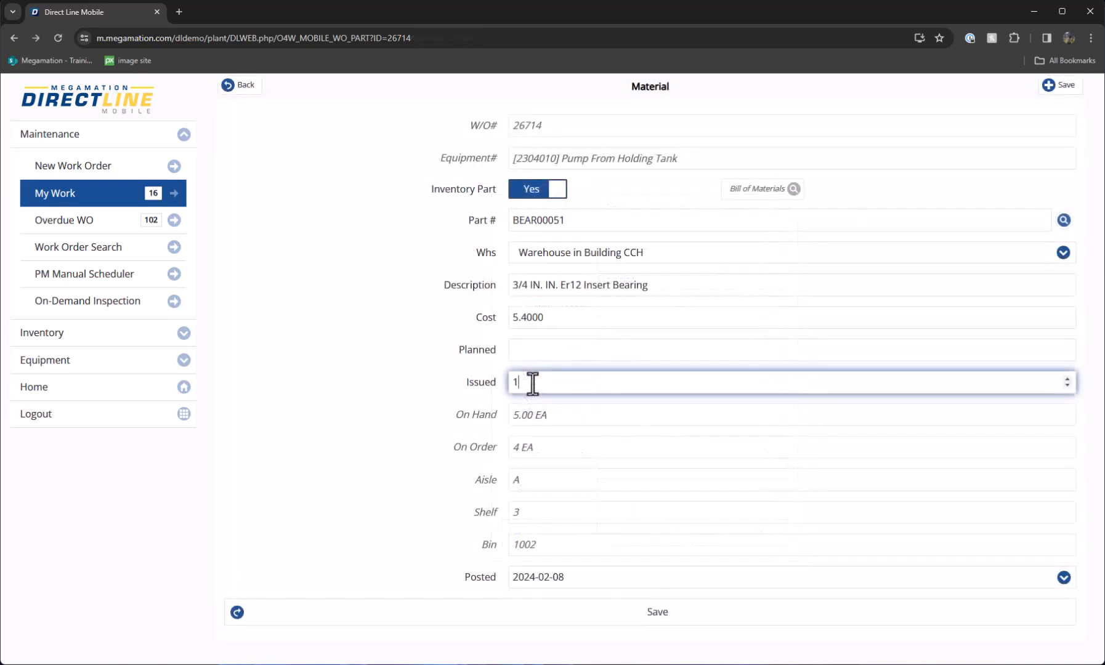
{"action": "left_click", "coordinate": [657, 613]}
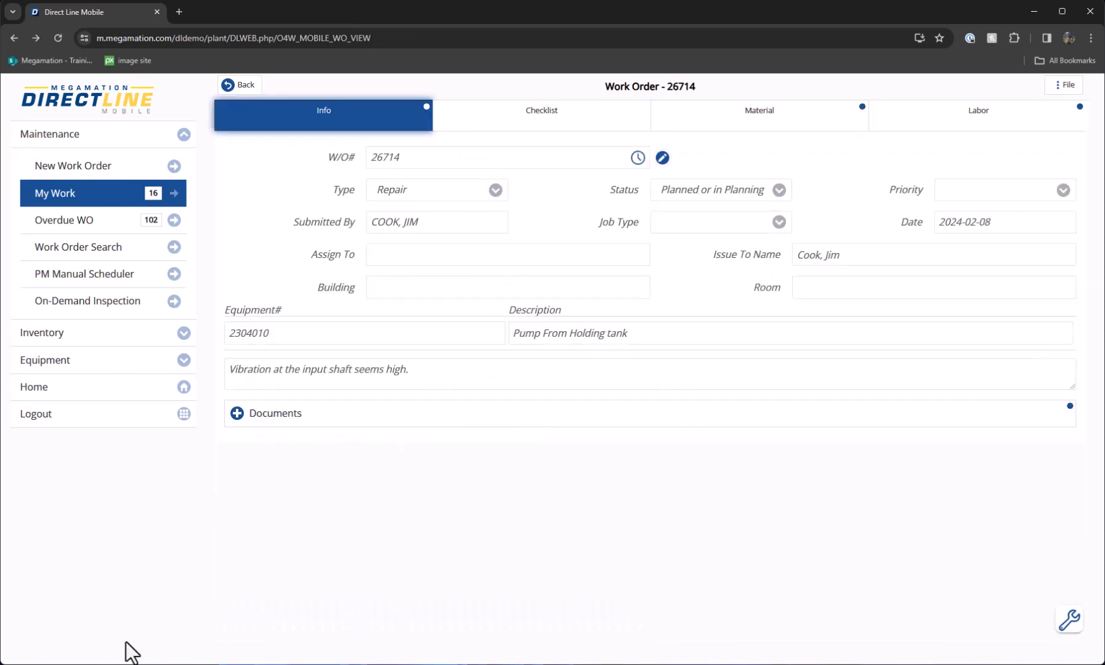
Clock out as ready to close with the comment "Replaced Bearings and Blocks. Checked Vibration level and confirmed they are within tolerance.".
{"action": "left_click", "coordinate": [1069, 621]}
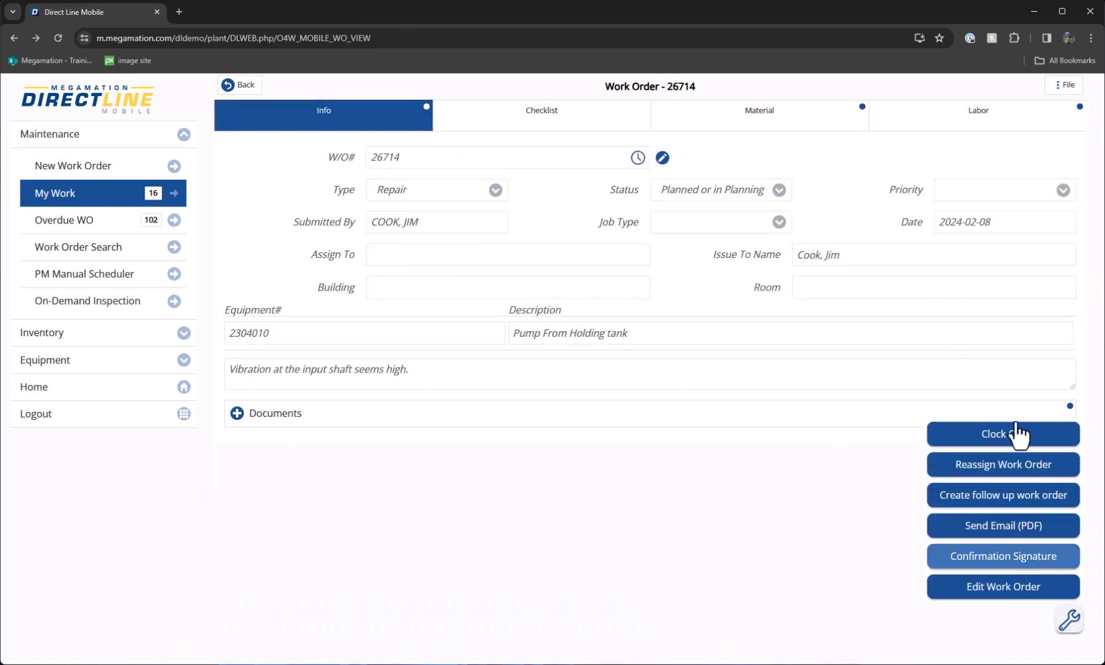
{"action": "left_click", "coordinate": [1018, 434]}
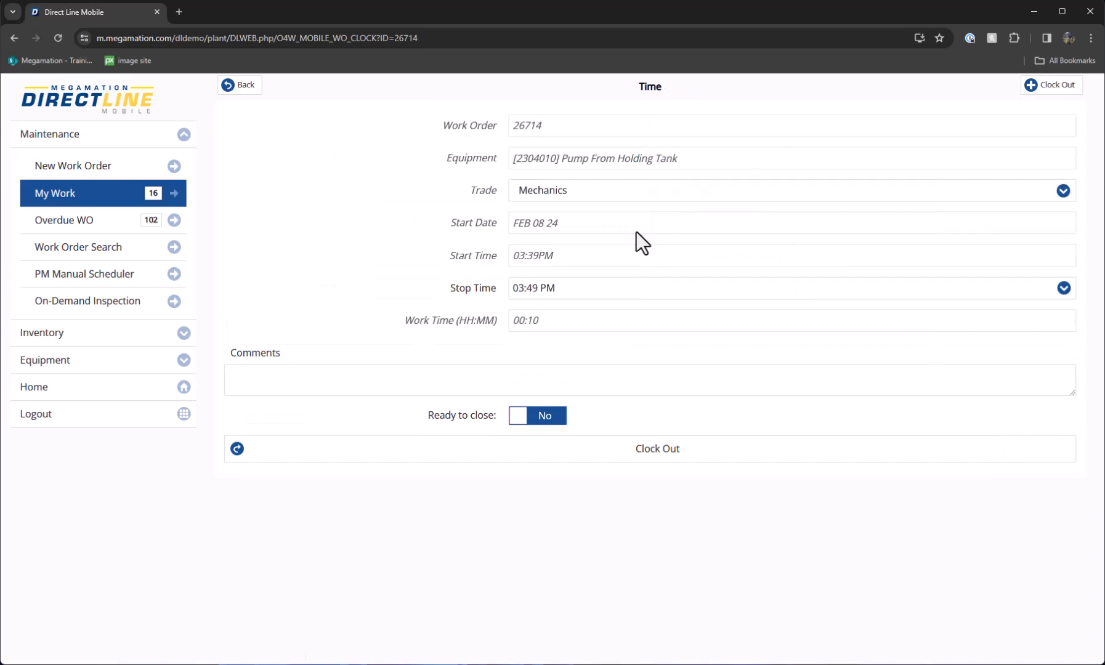
{"action": "left_click", "coordinate": [520, 375]}
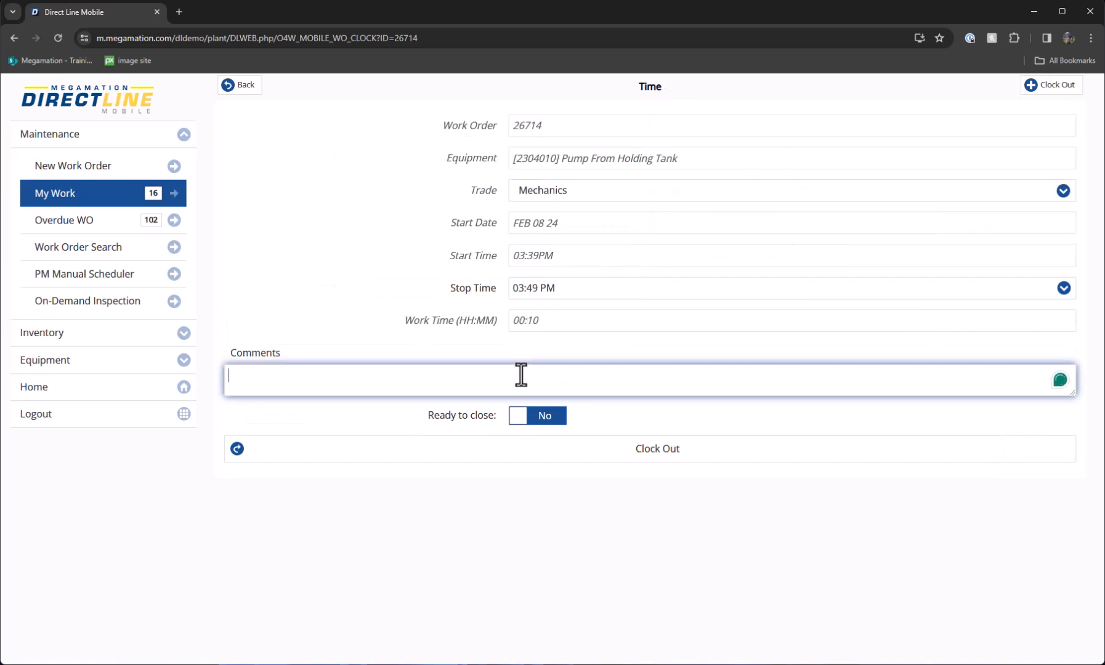
{"action": "type", "text": "Replaced Bearings and Blocks.  Checked Vibration level and confirmed they are within tolerance."}
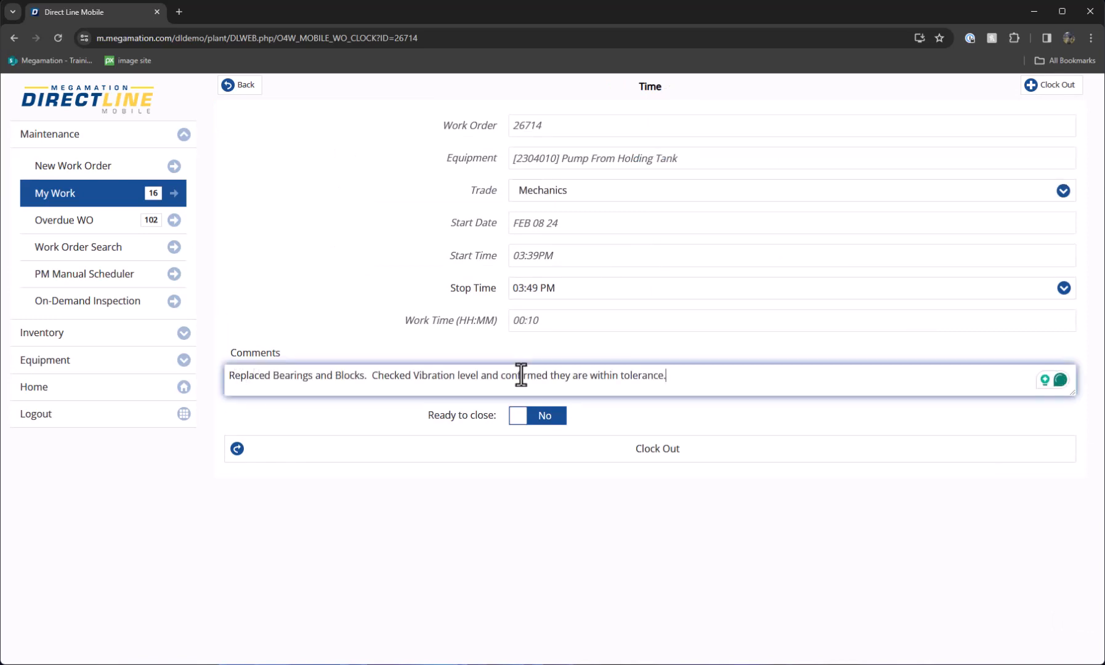
{"action": "left_click", "coordinate": [532, 425]}
{"action": "left_click", "coordinate": [627, 456]}
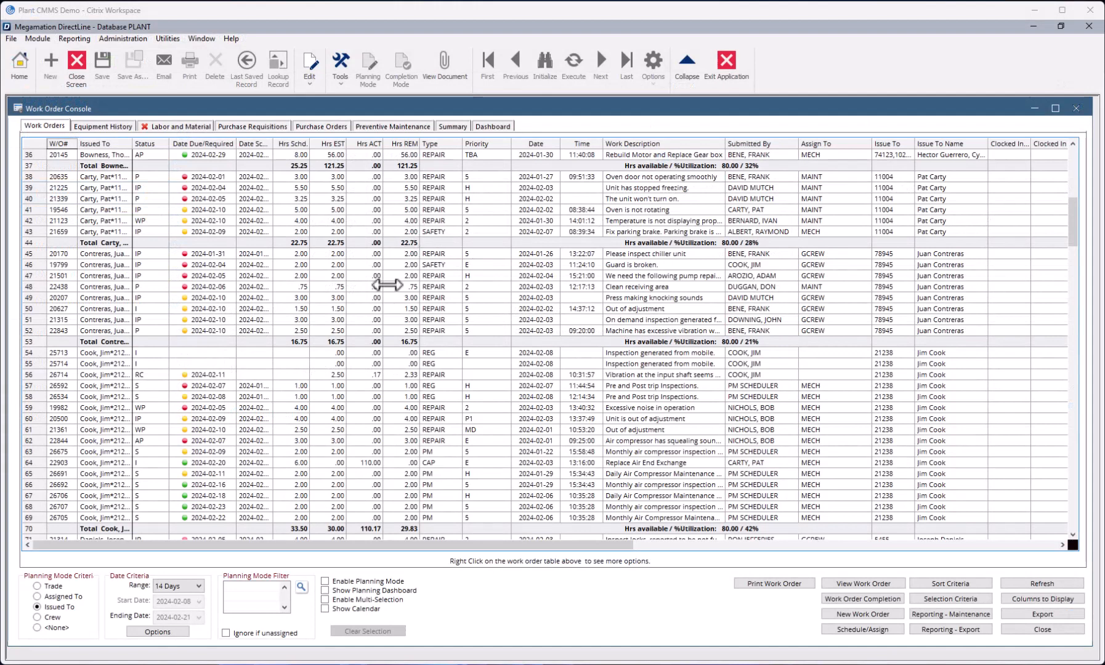
In the desktop Work Order Console, open the vibration work order with status RC for completion and begin entering the Completed By name.
{"action": "left_click", "coordinate": [149, 373]}
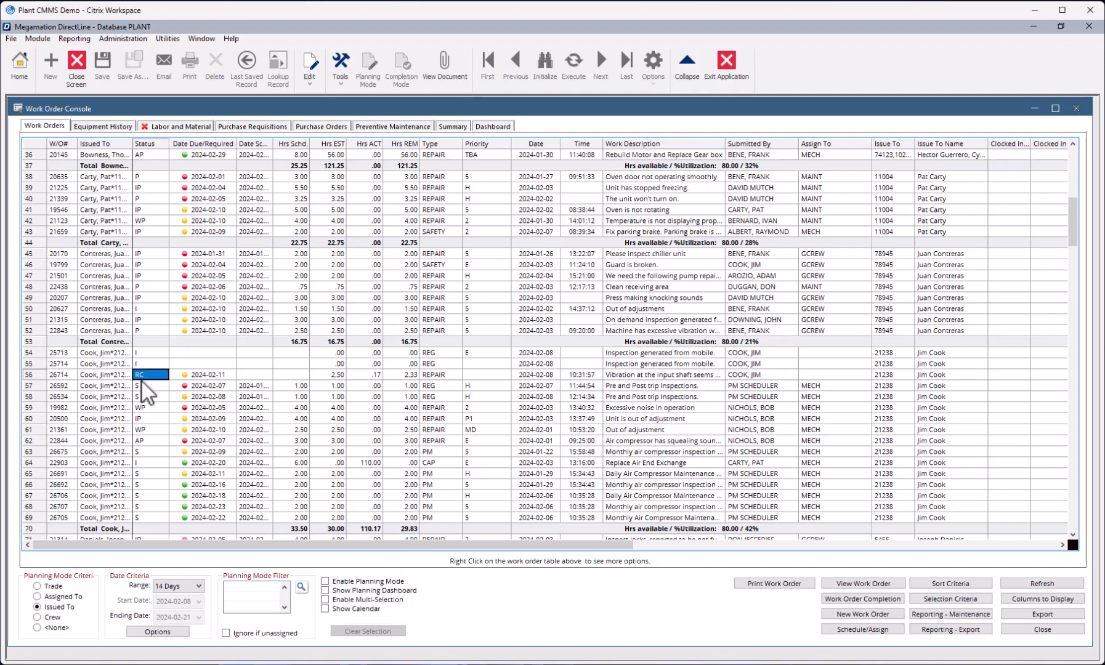
{"action": "right_click", "coordinate": [64, 378]}
{"action": "left_click", "coordinate": [128, 432]}
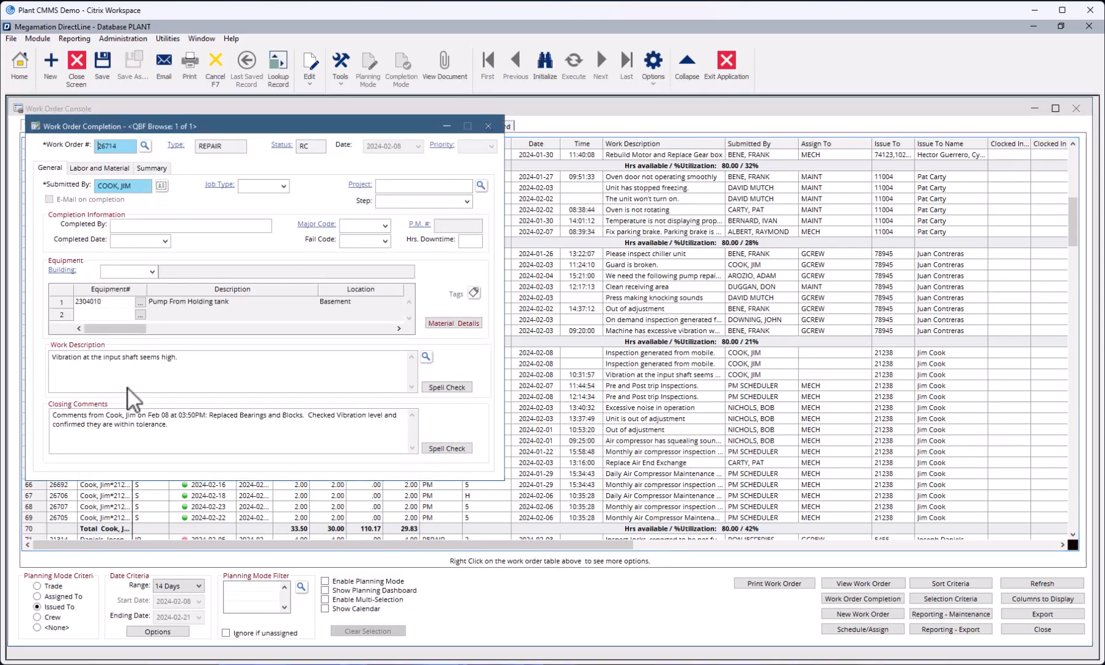
{"action": "left_click", "coordinate": [125, 225]}
{"action": "type", "text": "C"}
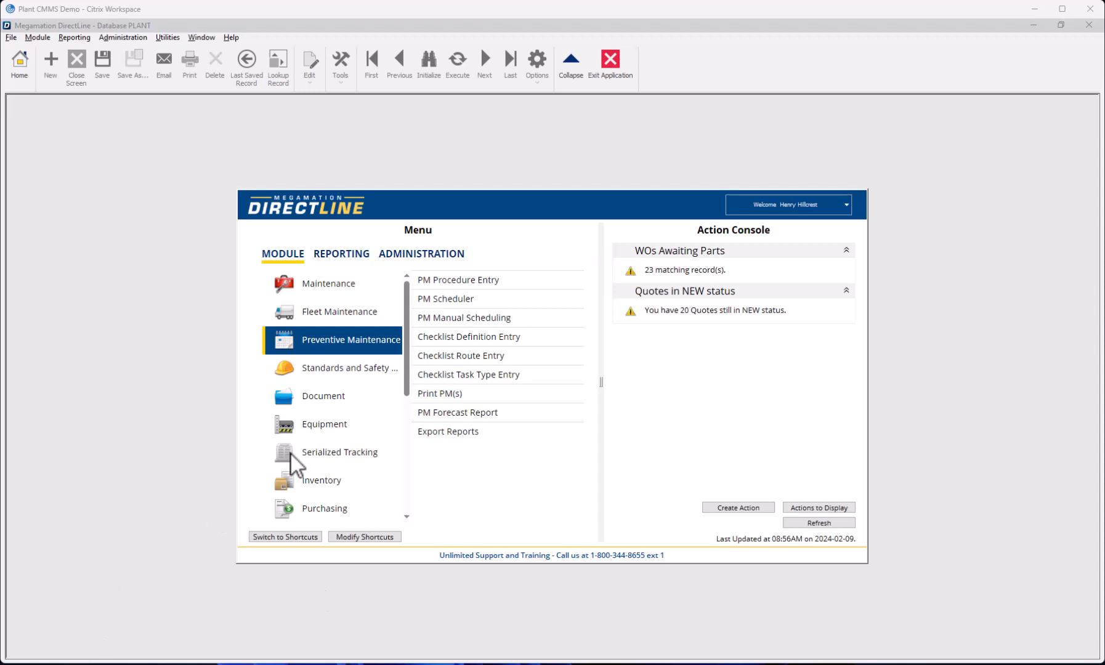
Open PM procedure 159 in PM Procedure Entry and examine its work description, equipment list and frequency.
{"action": "left_click", "coordinate": [462, 281]}
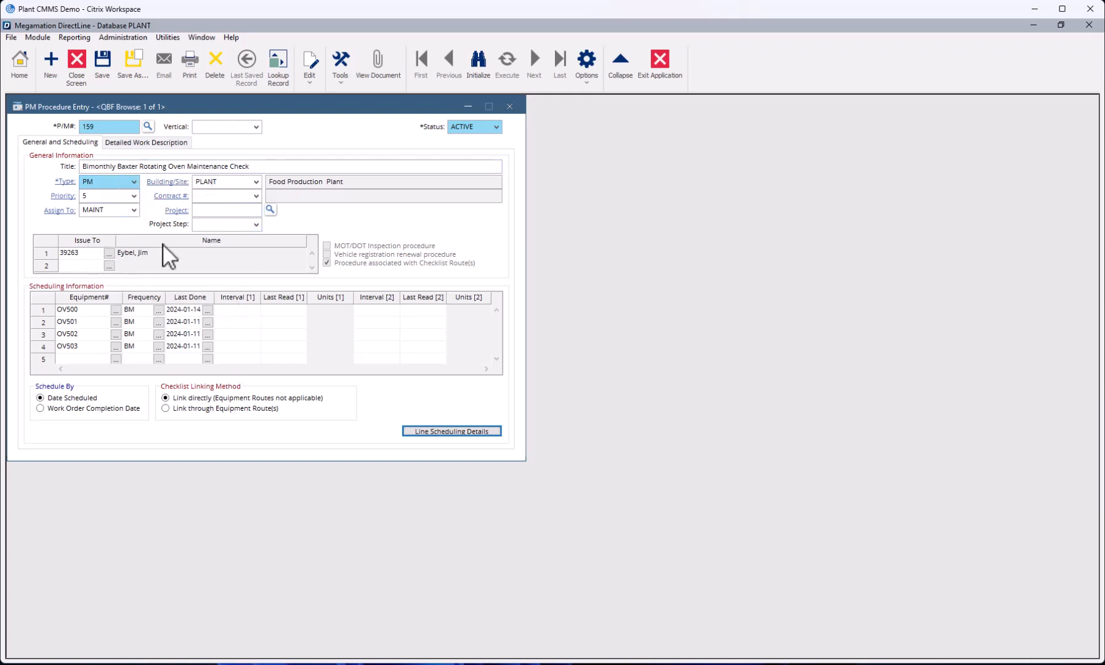
{"action": "left_click", "coordinate": [162, 143]}
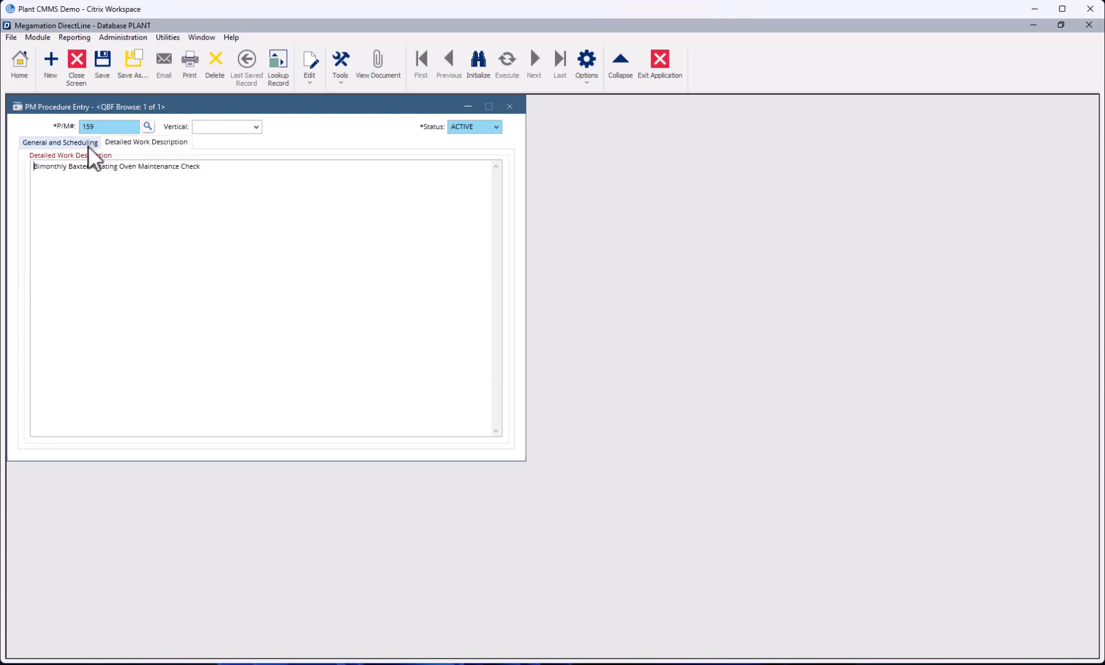
{"action": "left_click", "coordinate": [84, 144]}
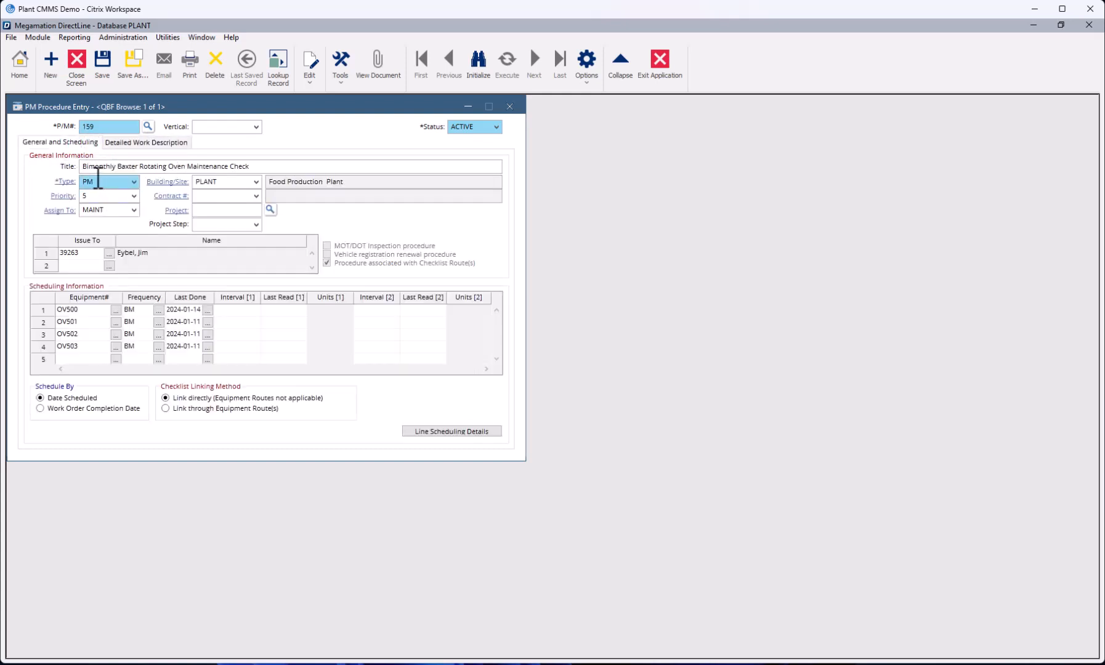
{"action": "left_click", "coordinate": [85, 311]}
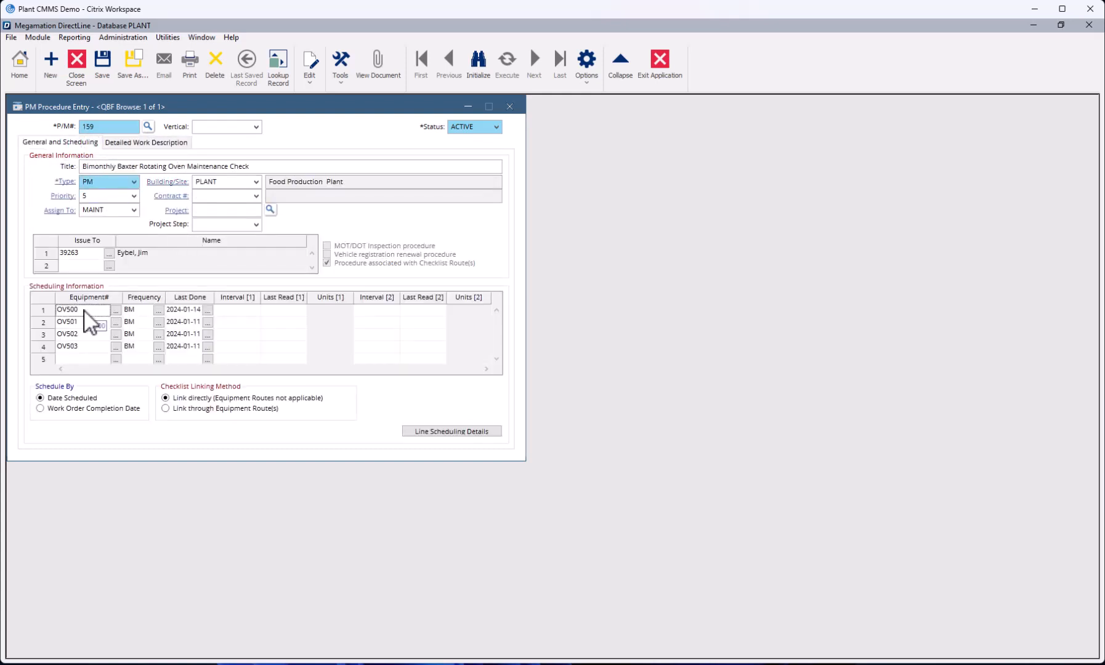
{"action": "left_click", "coordinate": [141, 309]}
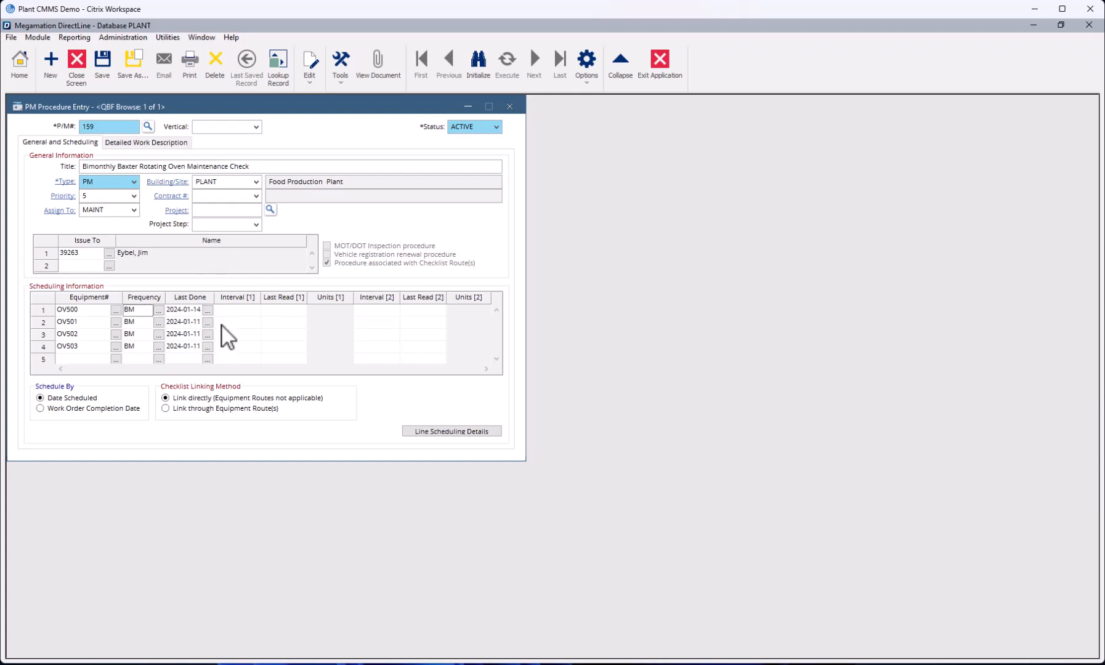
Open the line scheduling details for oven OV500 and review its personnel, checklist and materials.
{"action": "left_click", "coordinate": [455, 433]}
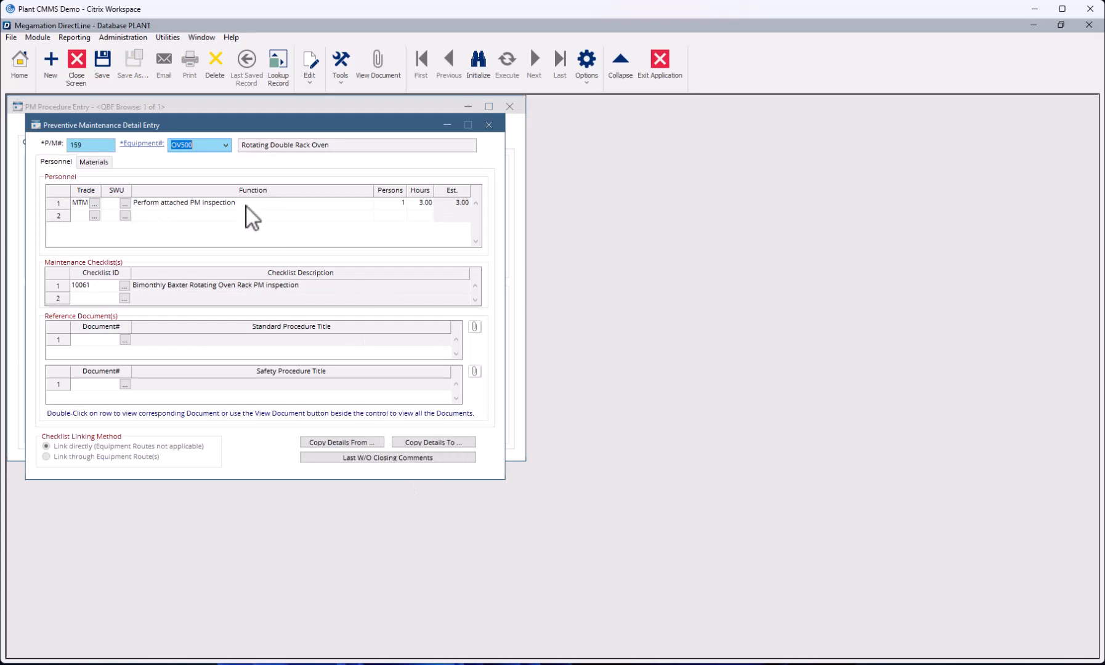
{"action": "left_click", "coordinate": [92, 163]}
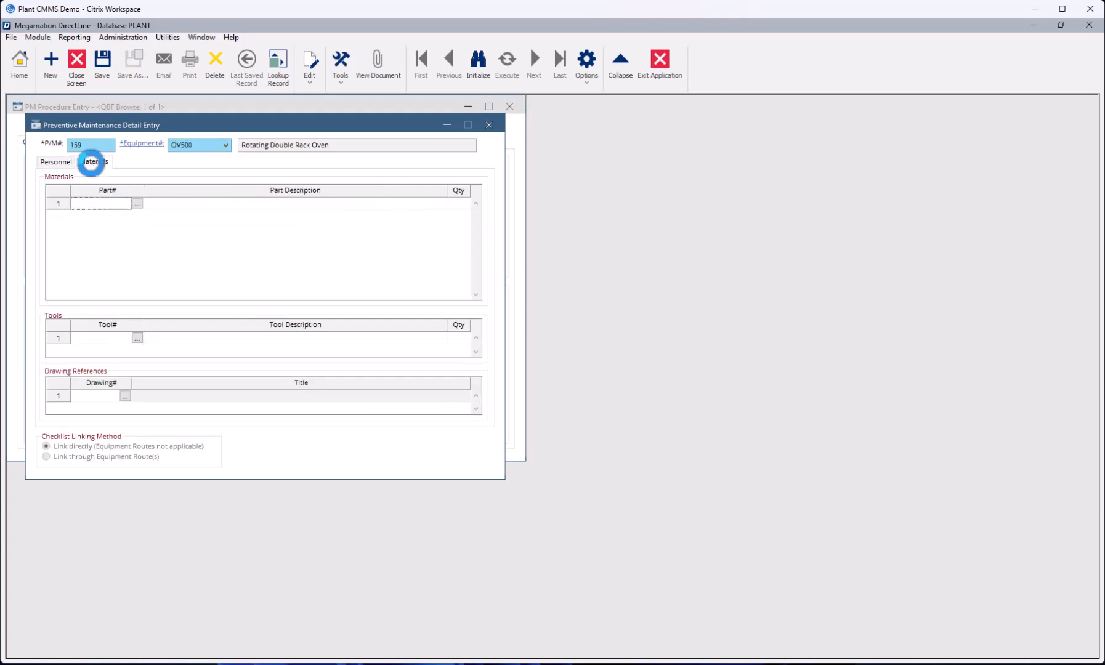
{"action": "left_click", "coordinate": [69, 166]}
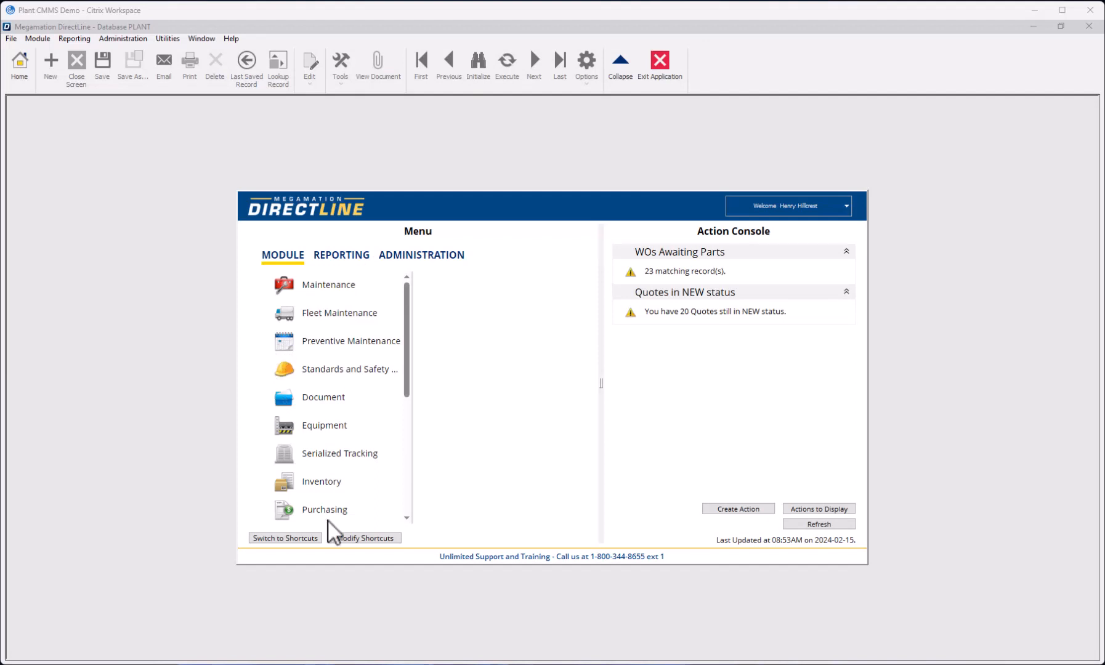
Open part CONTROL003 in warehouse MT in Inventory Detail Entry and review its Details information.
{"action": "left_click", "coordinate": [324, 484]}
{"action": "left_click", "coordinate": [499, 283]}
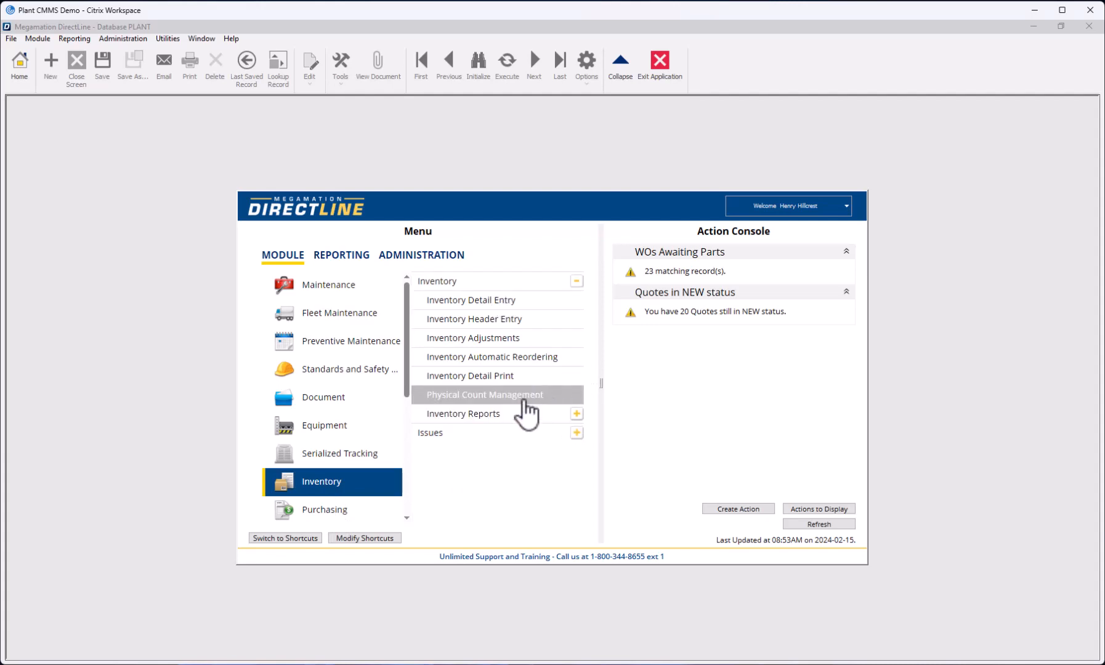
{"action": "left_click", "coordinate": [524, 398]}
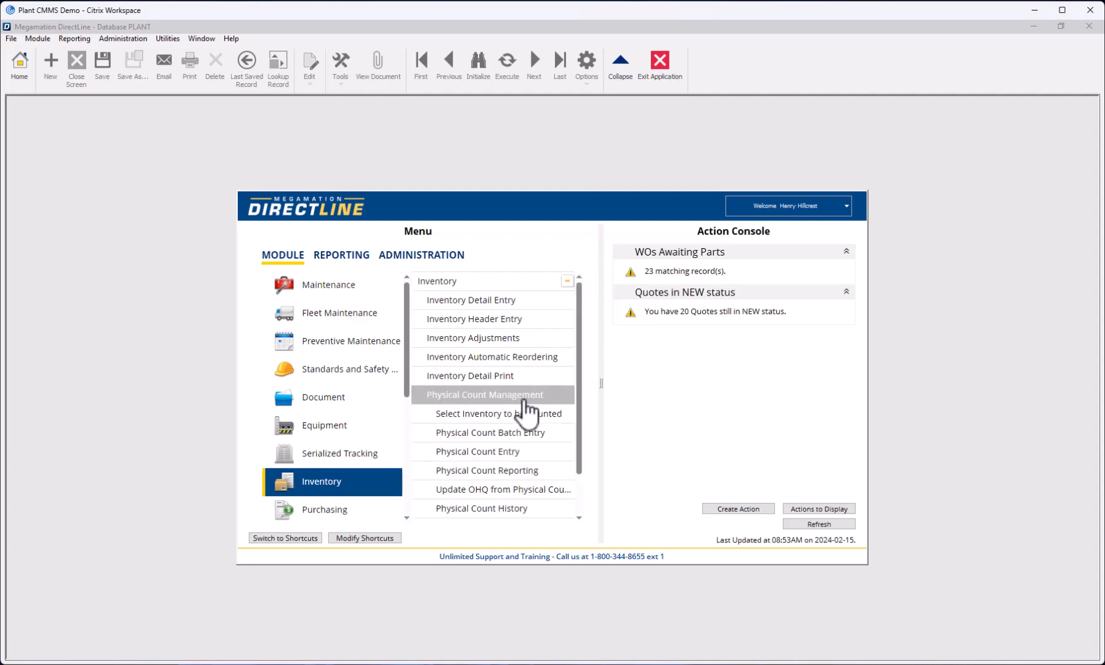
{"action": "left_click", "coordinate": [474, 301]}
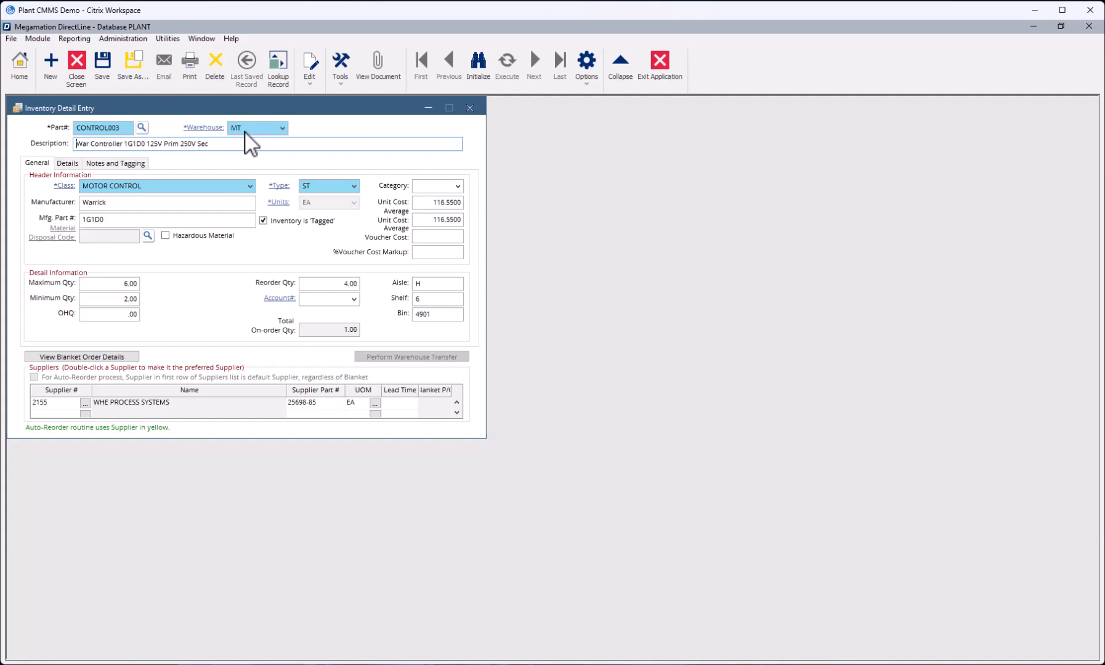
{"action": "left_click", "coordinate": [66, 164]}
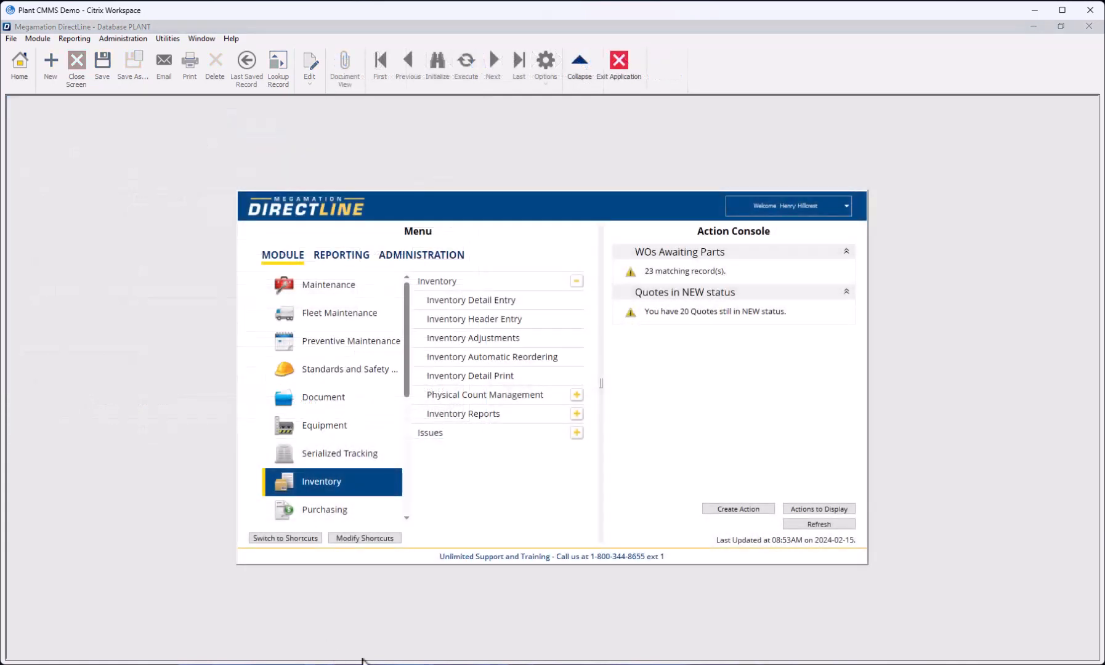
Run Inventory Automatic Reordering using the inventory reorder quantity and export the resulting part reorder list.
{"action": "left_click", "coordinate": [491, 358]}
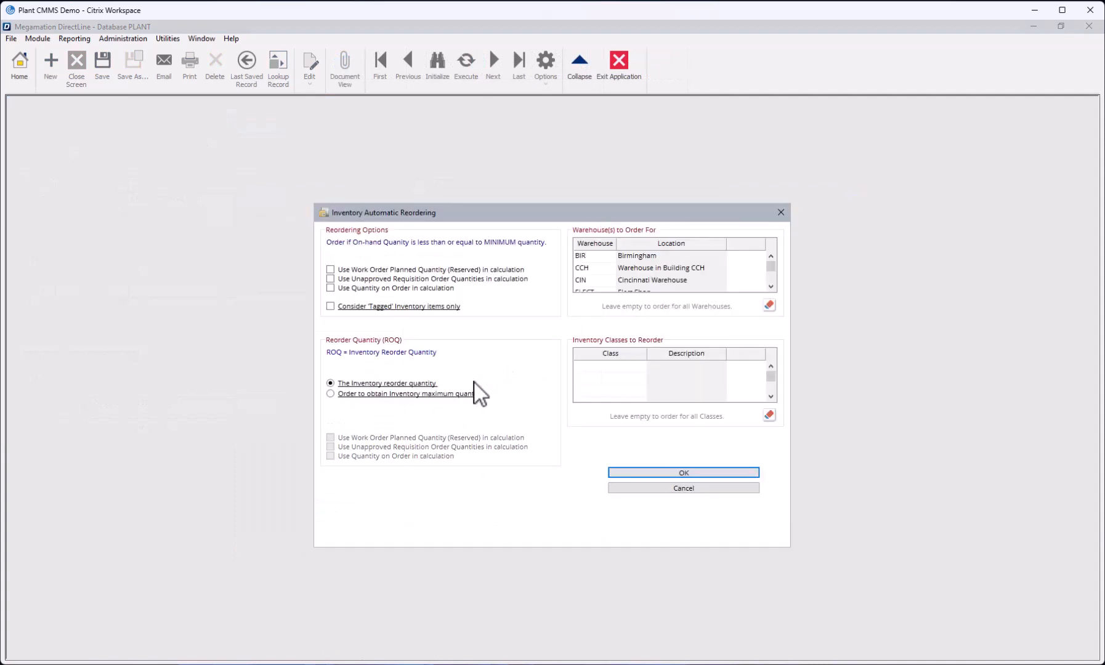
{"action": "left_click", "coordinate": [680, 472]}
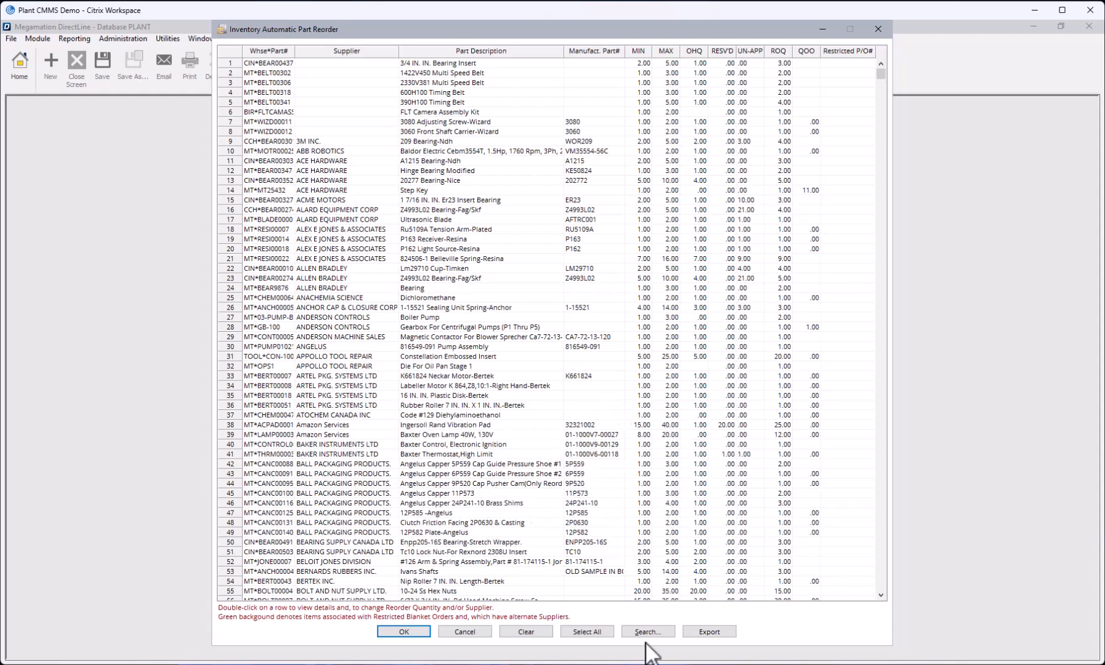
{"action": "left_click", "coordinate": [709, 631]}
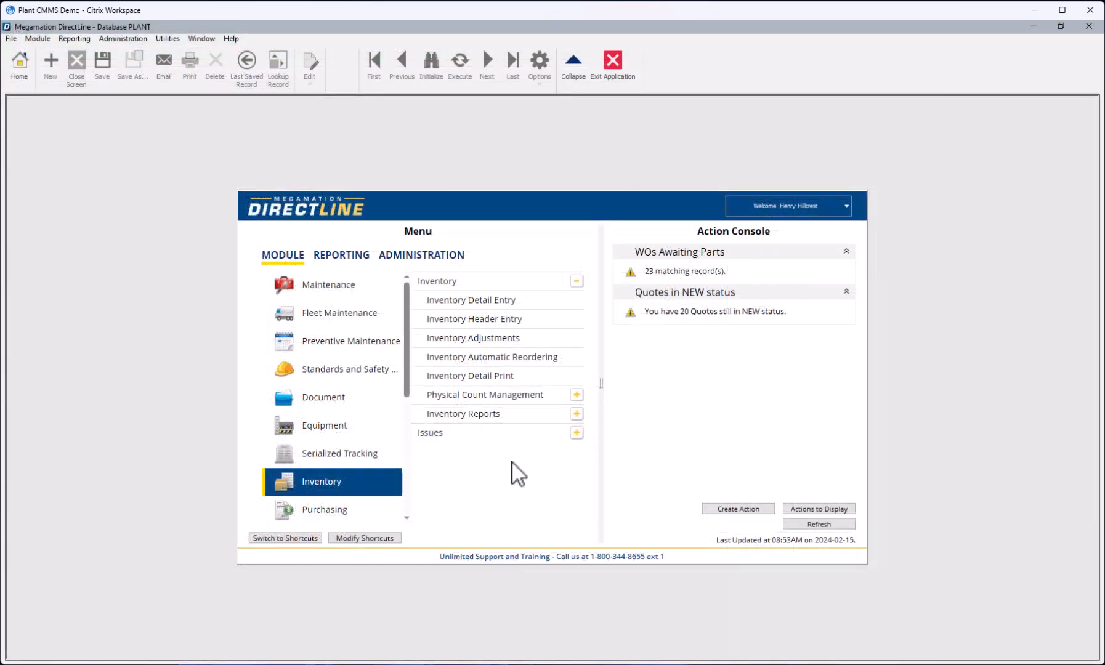
Open the Physical Count Management function for selecting the inventory to be counted.
{"action": "left_click", "coordinate": [562, 396]}
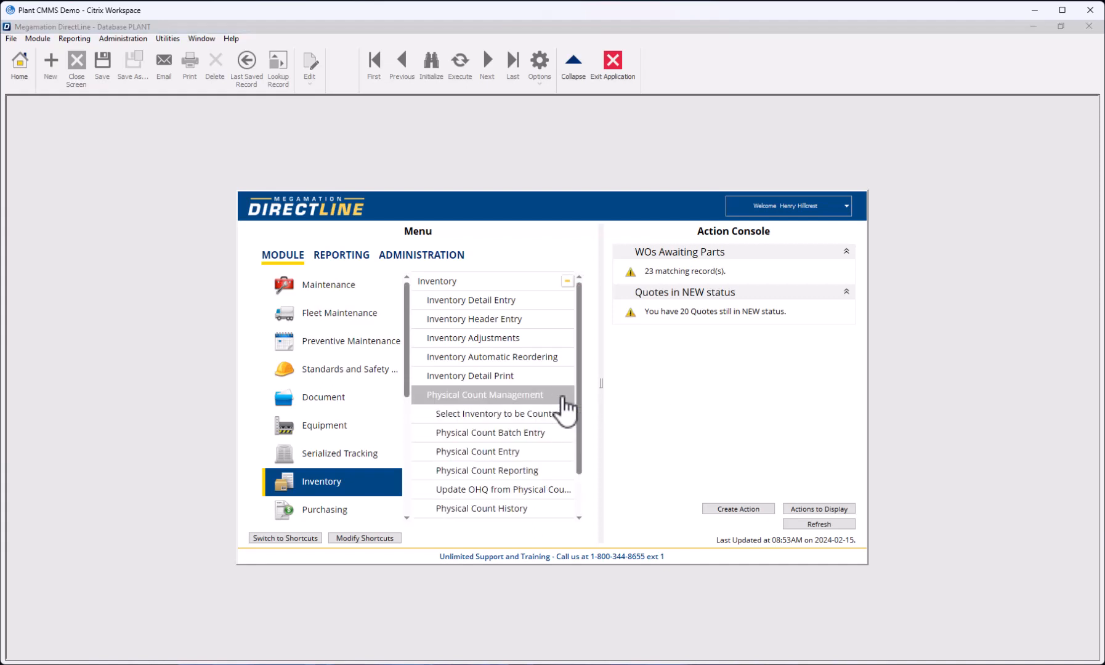
{"action": "left_click", "coordinate": [558, 414]}
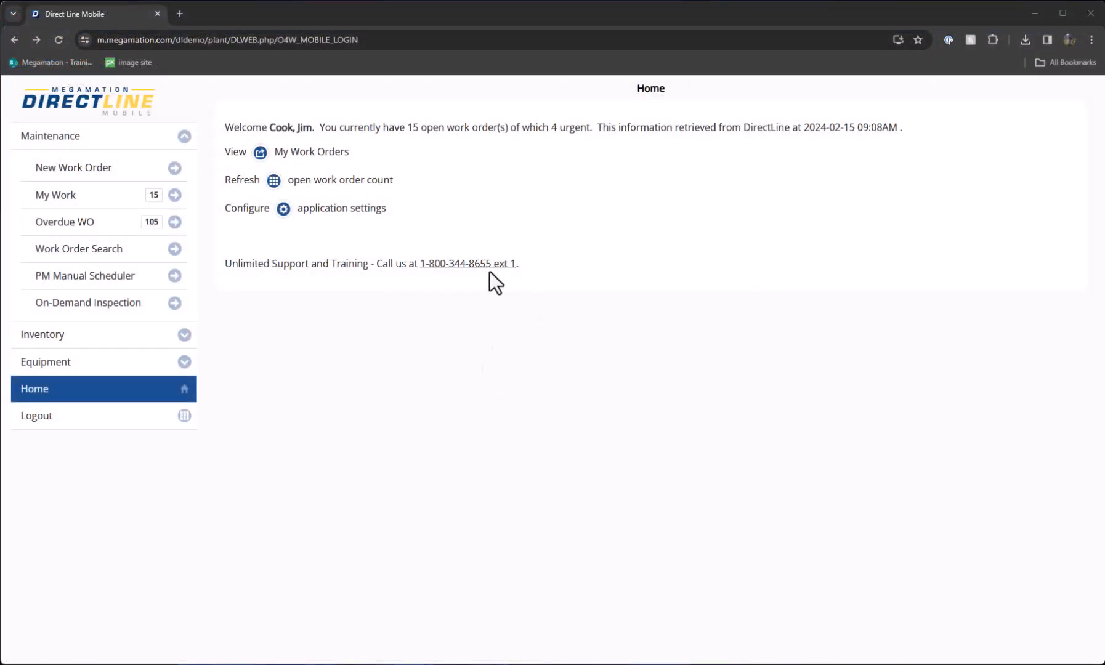
Switch to DirectLine Mobile and view the inventory New Issue form and the Physical Count List.
{"action": "left_click", "coordinate": [182, 338]}
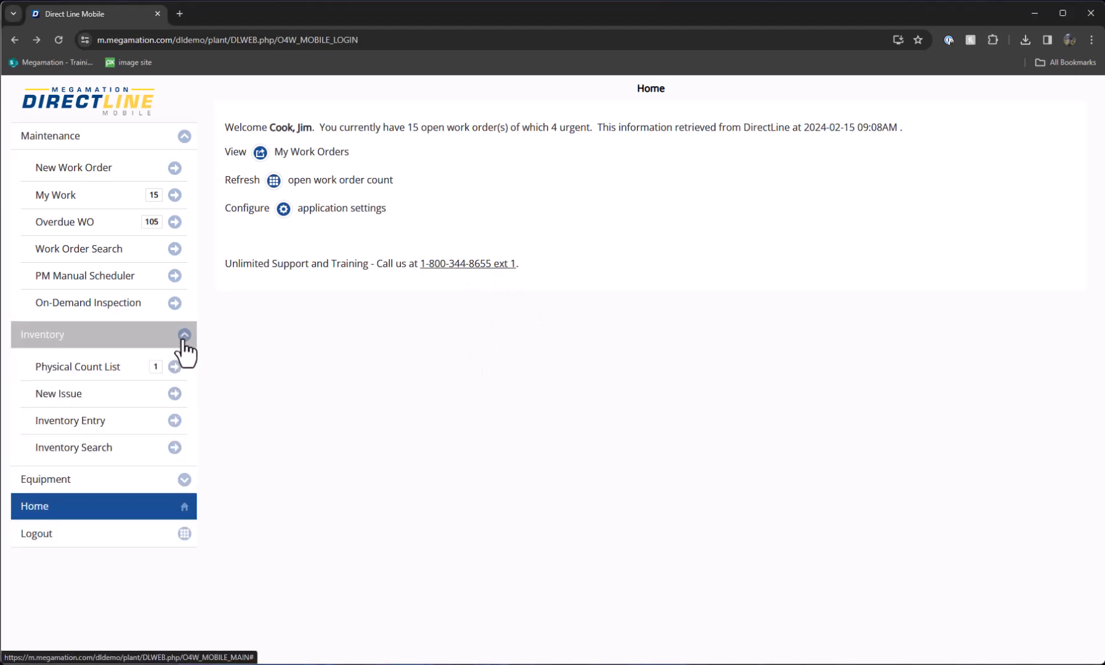
{"action": "left_click", "coordinate": [93, 403]}
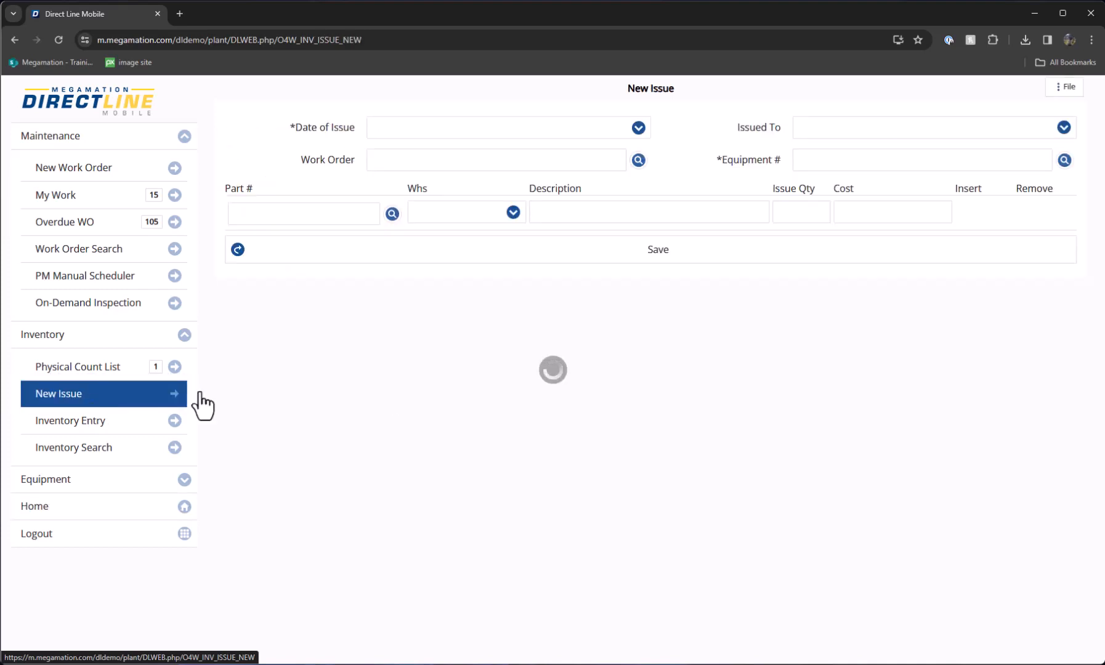
{"action": "left_click", "coordinate": [113, 368]}
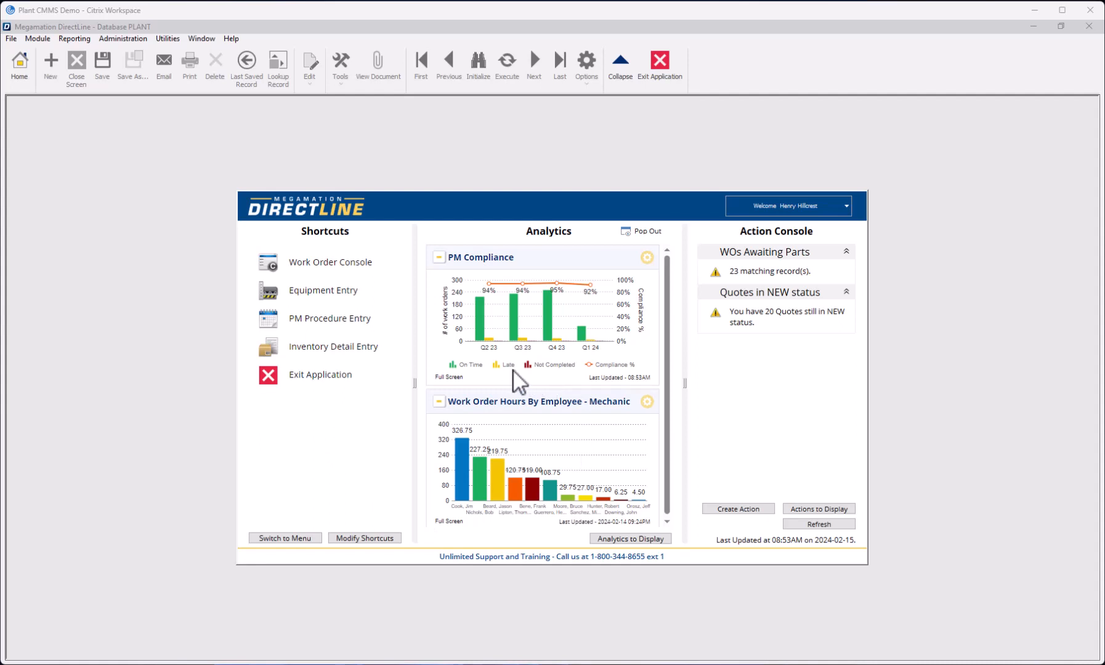
Add the Maintainability - Mean Time to Repair analytic with the Mechanic filter to the displayed home screen analytics in desktop DirectLine.
{"action": "left_click", "coordinate": [629, 539]}
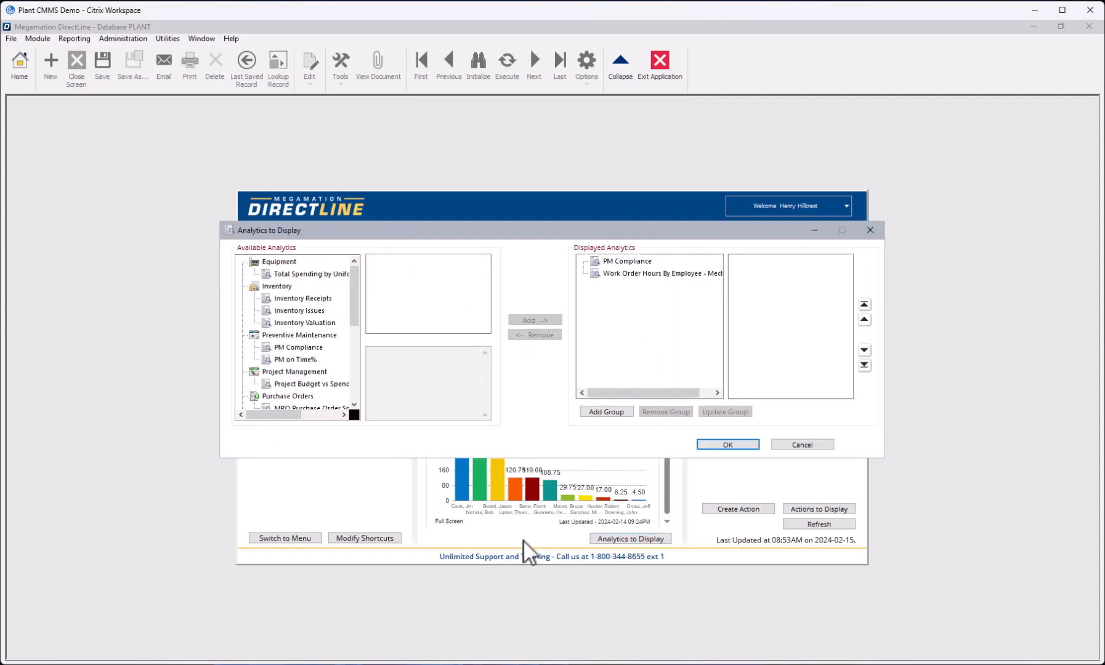
{"action": "left_click_drag", "start_coordinate": [335, 461], "coordinate": [342, 616]}
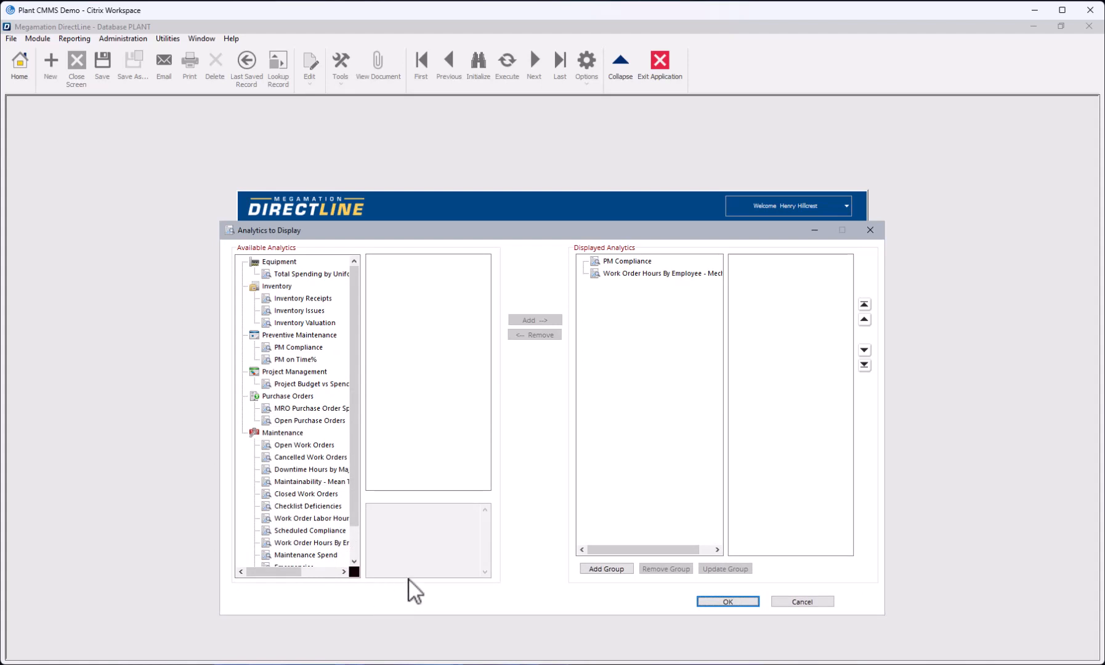
{"action": "left_click", "coordinate": [305, 482]}
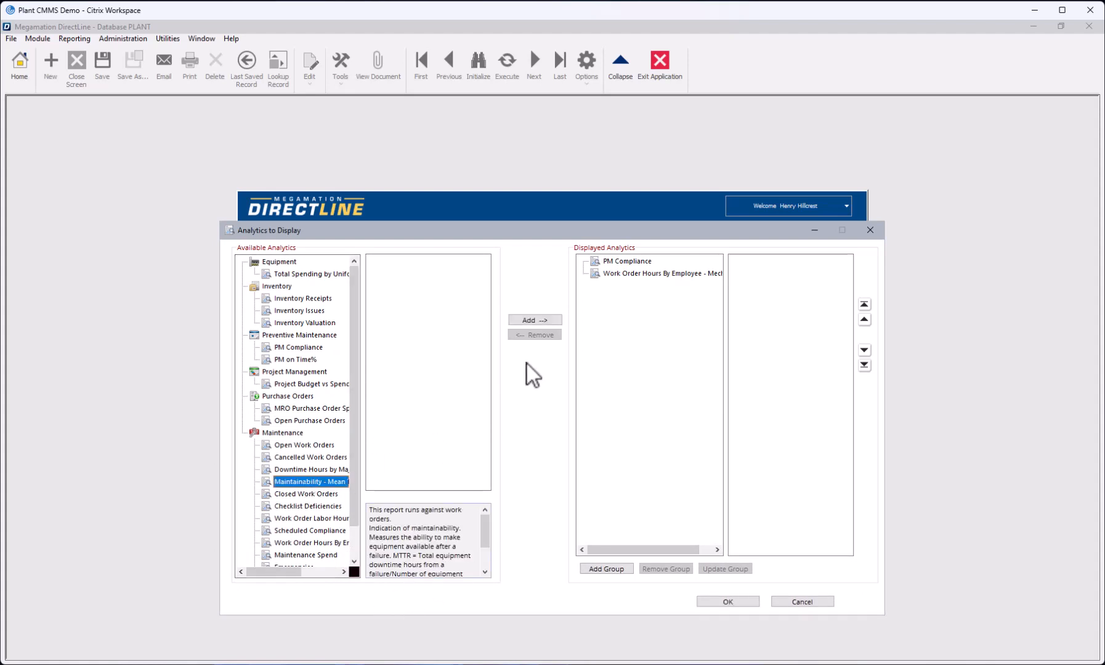
{"action": "left_click", "coordinate": [535, 320]}
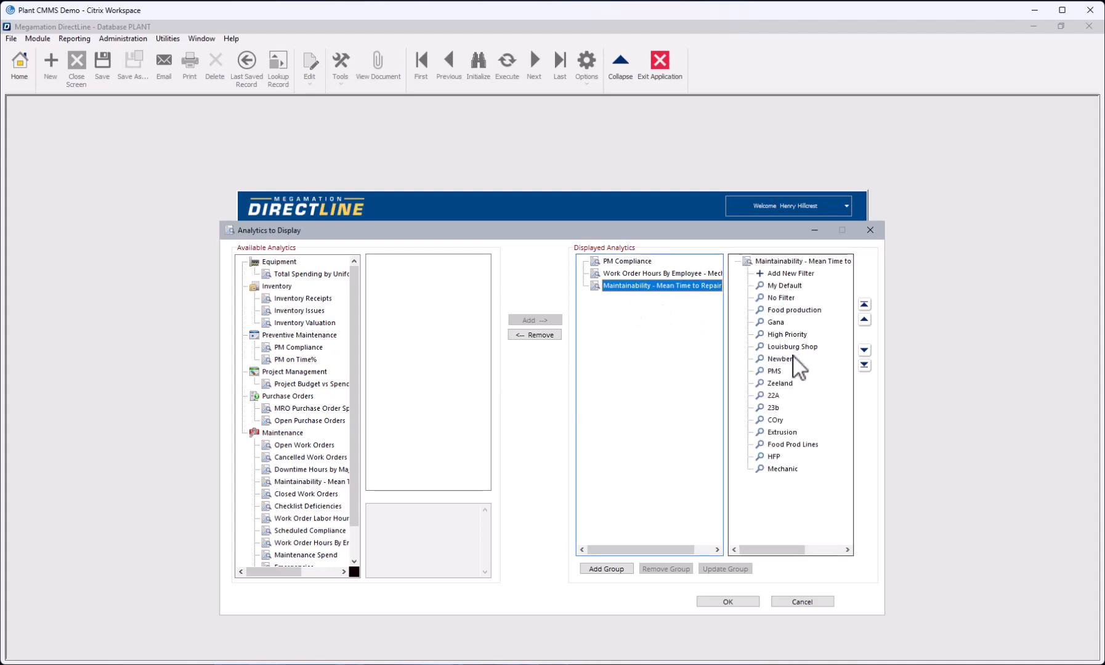
{"action": "left_click", "coordinate": [784, 470]}
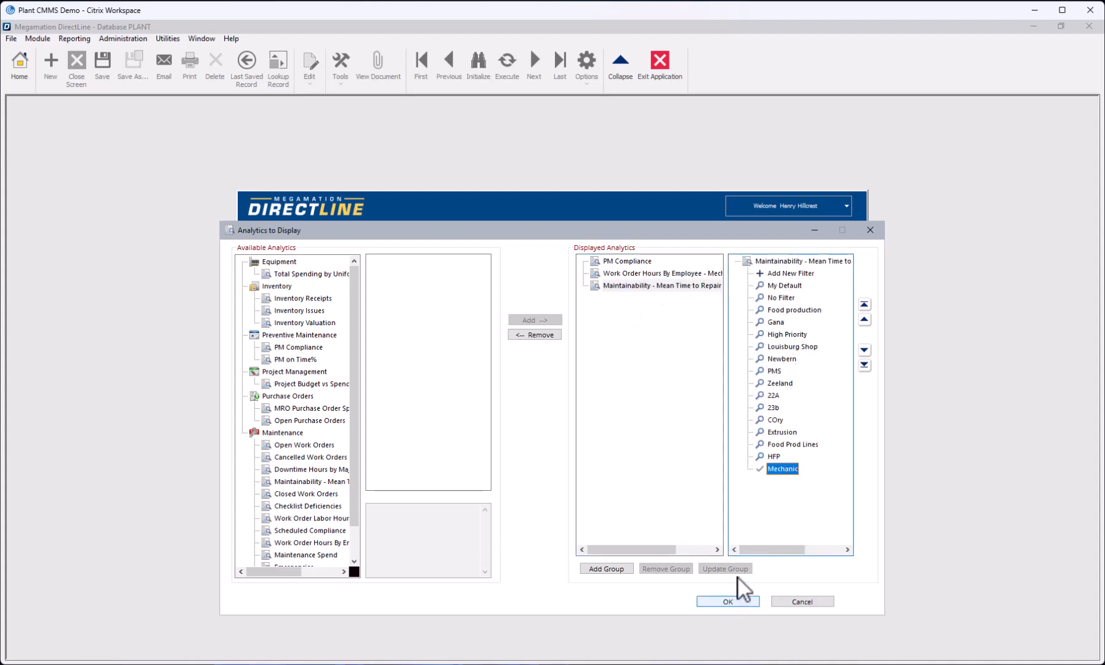
{"action": "left_click", "coordinate": [737, 601]}
Drill into the Mean Time to Repair chart from Q4 23 to DEC 23, review the underlying work orders and close the list.
{"action": "left_click_drag", "start_coordinate": [670, 283], "coordinate": [670, 375]}
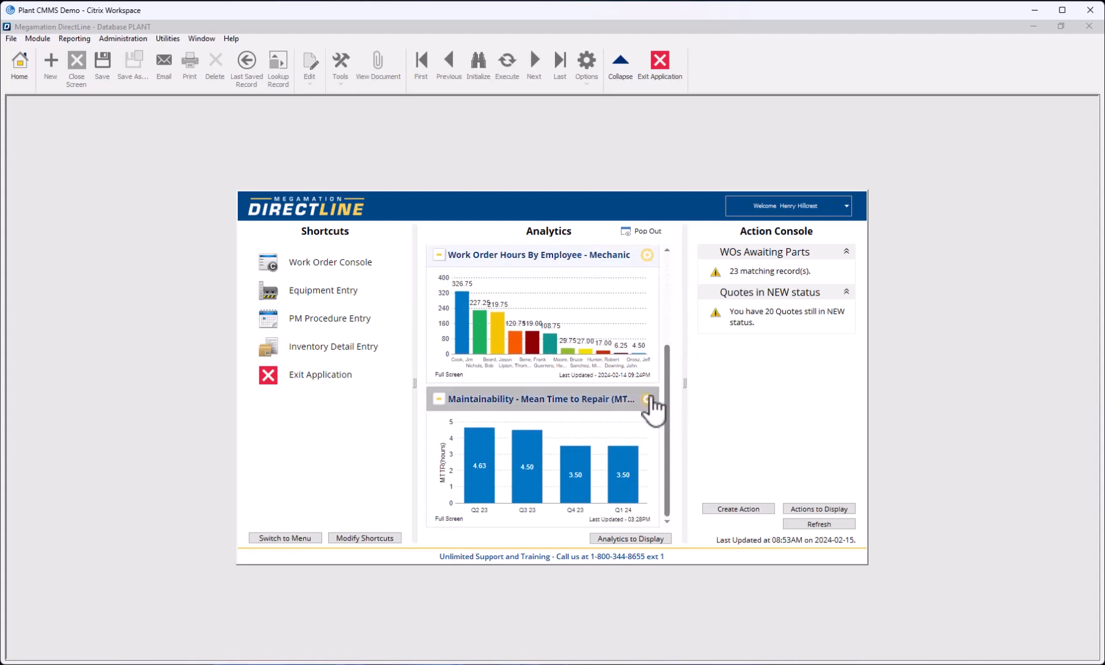
{"action": "mouse_move", "coordinate": [625, 489]}
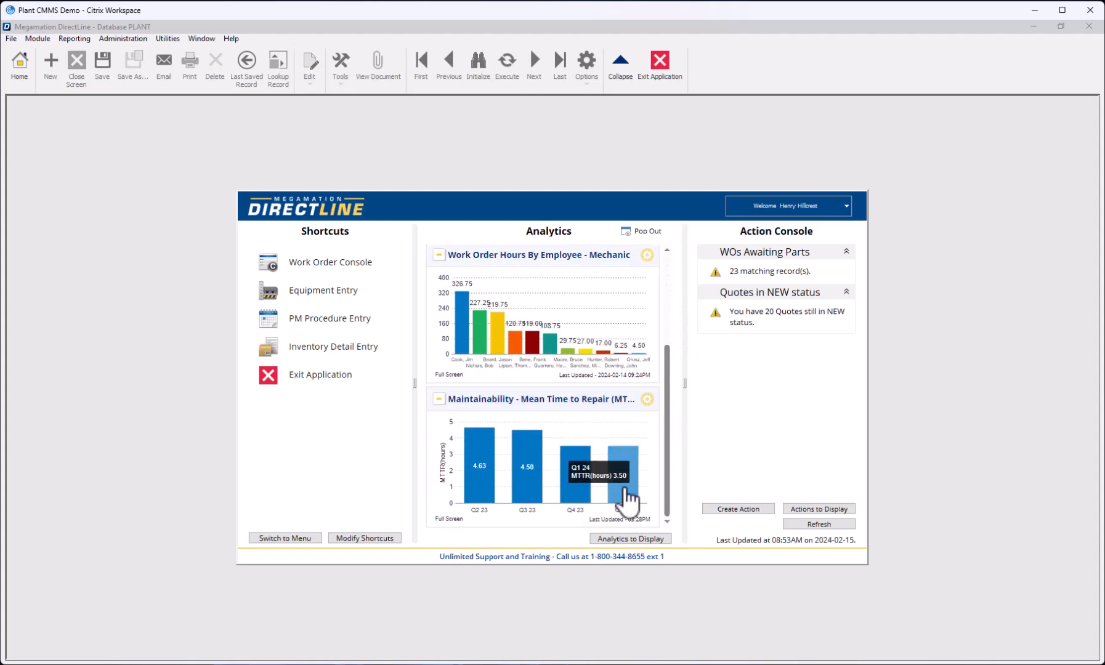
{"action": "left_click", "coordinate": [582, 500]}
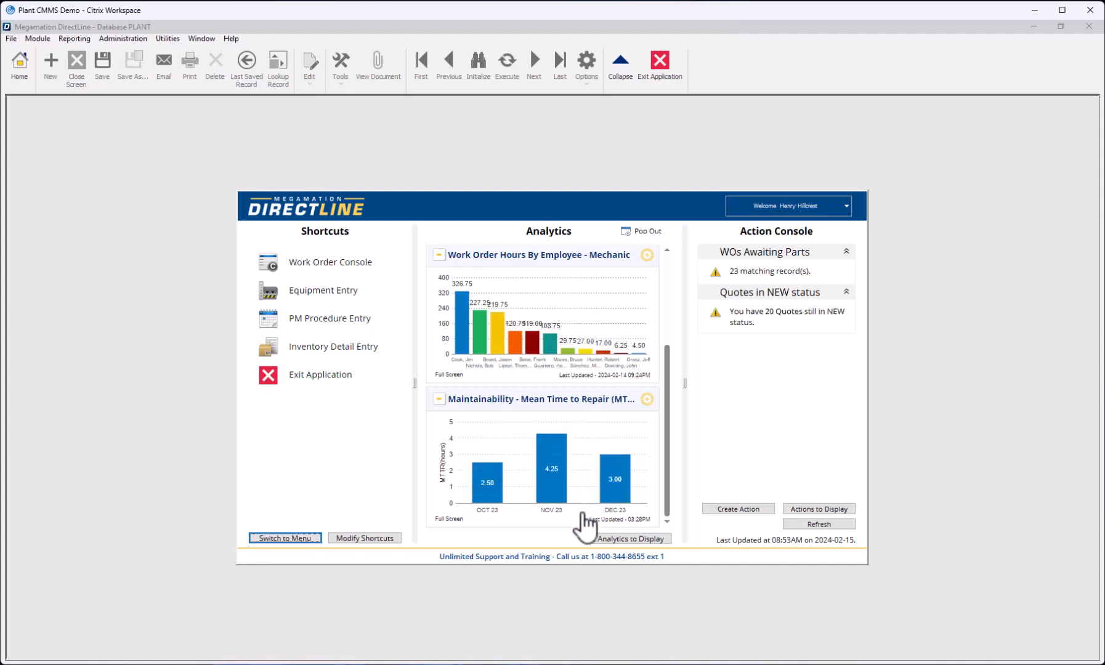
{"action": "left_click", "coordinate": [614, 493]}
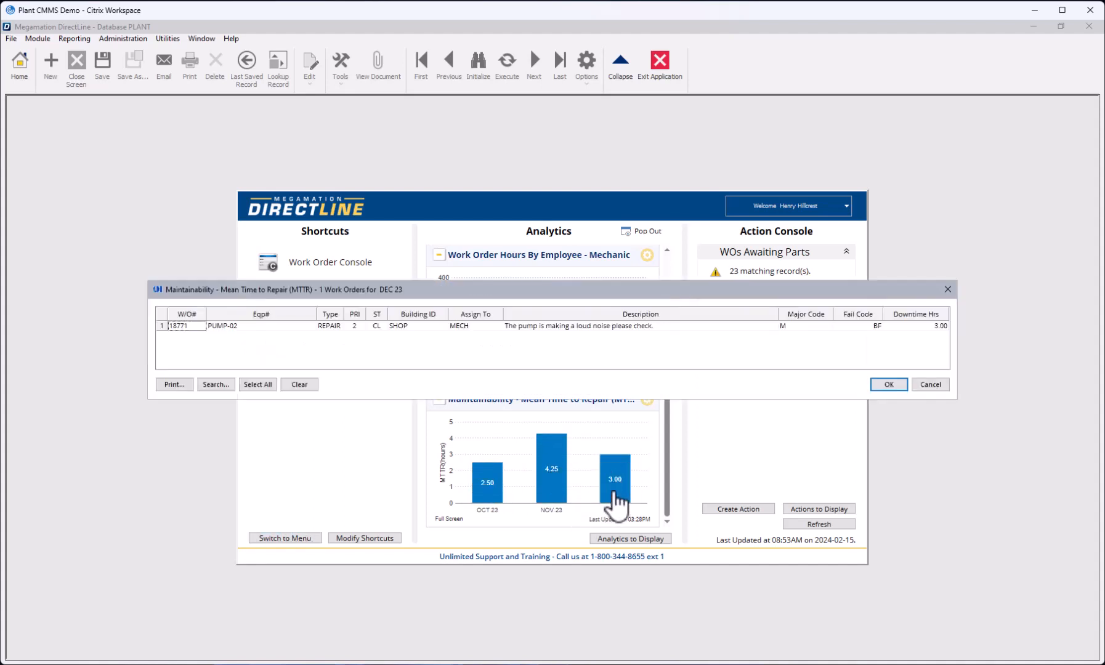
{"action": "left_click", "coordinate": [938, 385]}
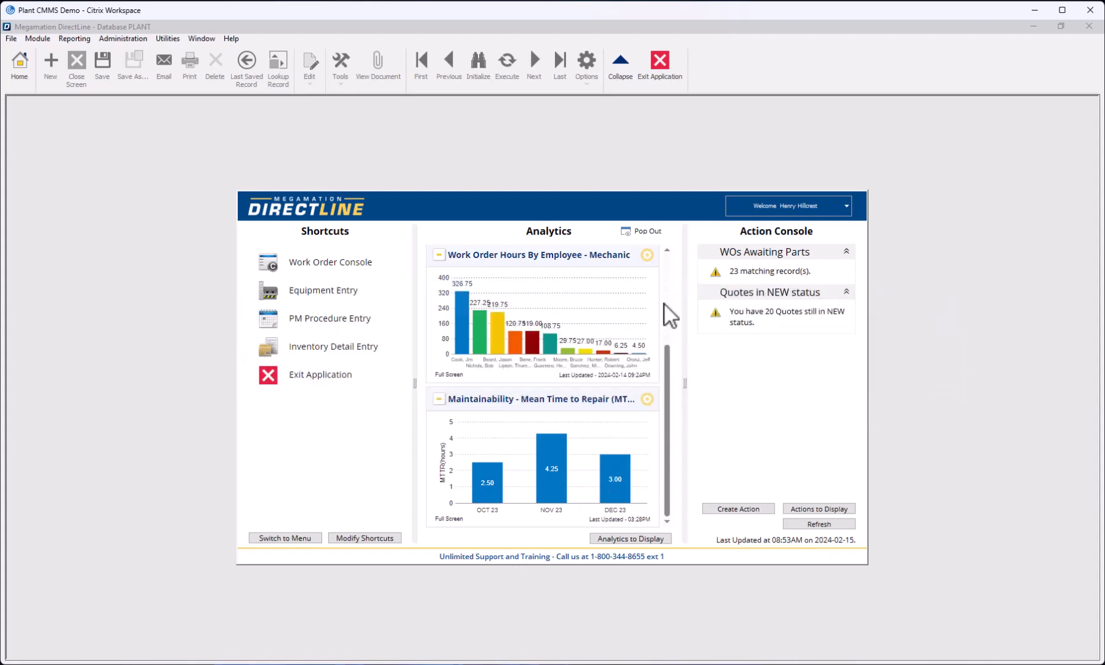
Export the Work Order Hours By Employee - Mechanic analytic.
{"action": "left_click", "coordinate": [647, 255]}
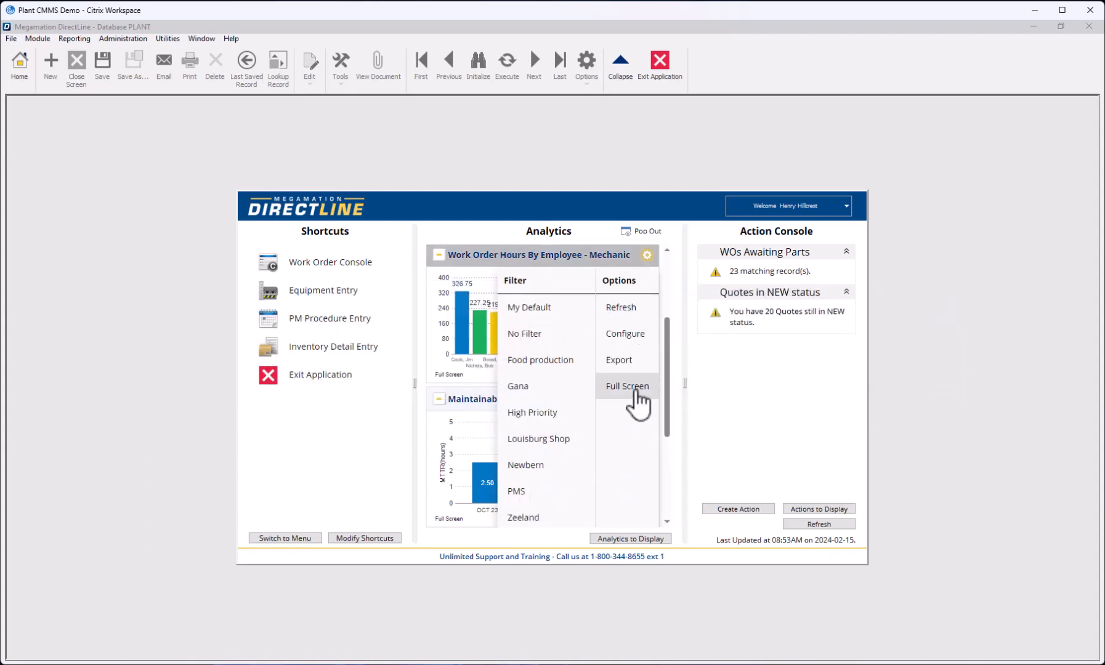
{"action": "left_click", "coordinate": [630, 364]}
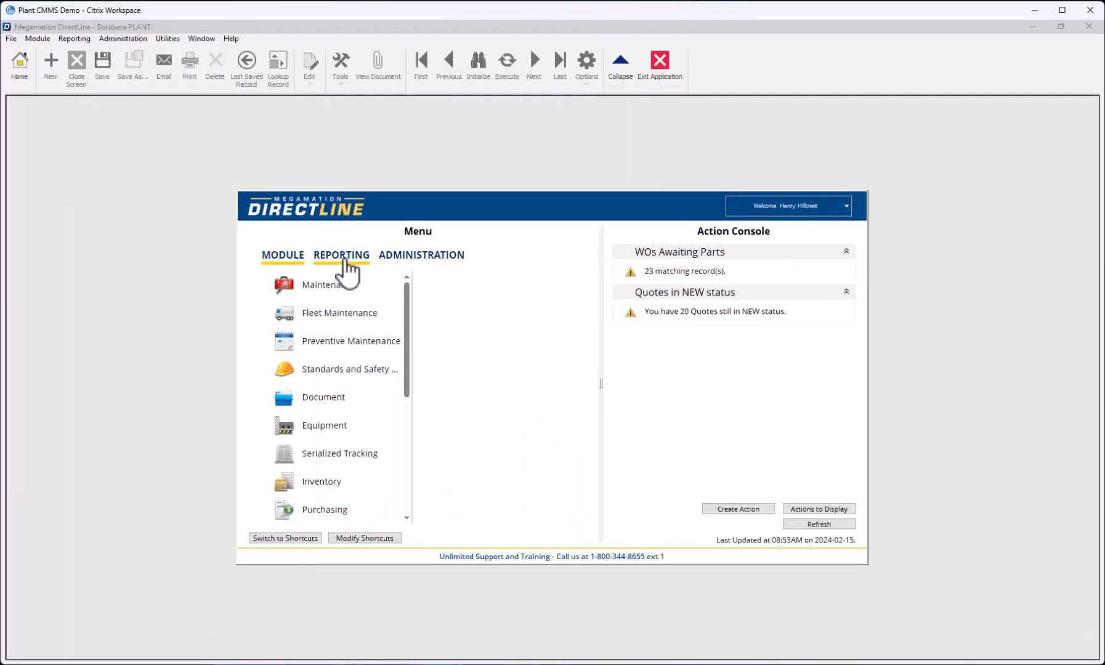
Browse the All Modules reports, export the WO - Work Order List maintenance report for 2024-02-04 to 2024-02-10, and close the reports window.
{"action": "left_click", "coordinate": [346, 260]}
{"action": "left_click", "coordinate": [368, 290]}
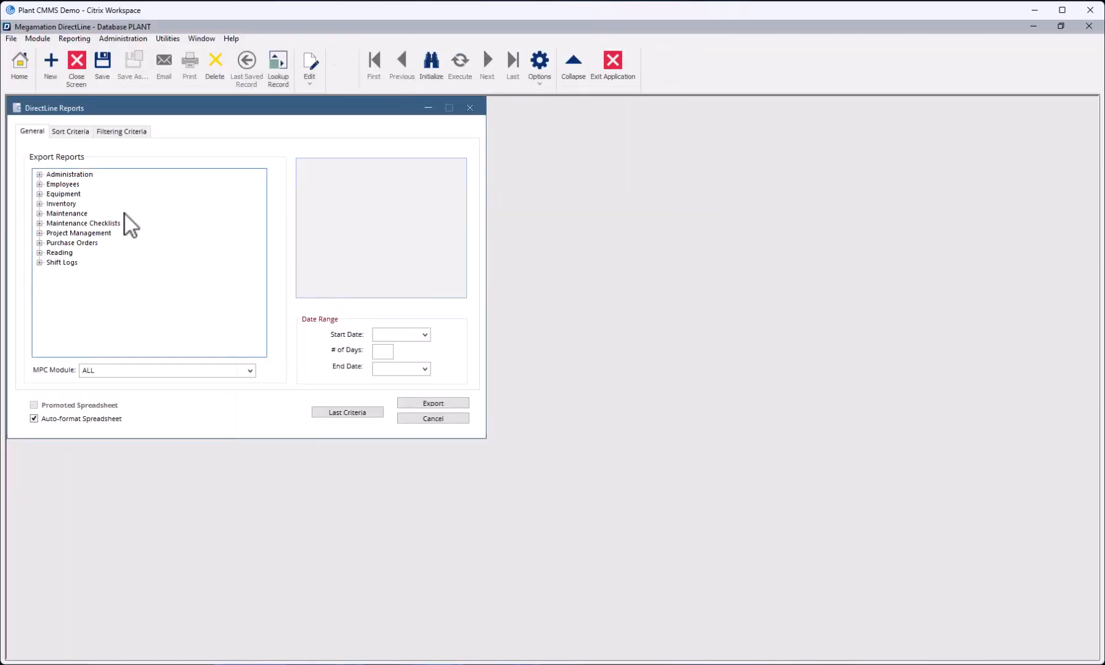
{"action": "left_click", "coordinate": [39, 213]}
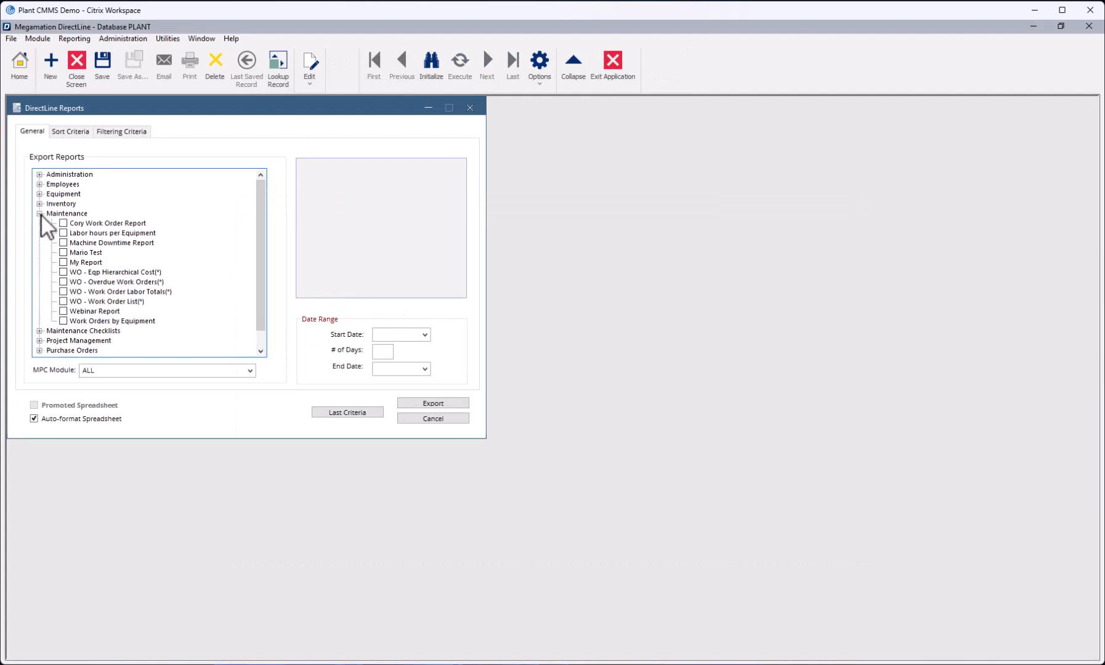
{"action": "left_click", "coordinate": [40, 203]}
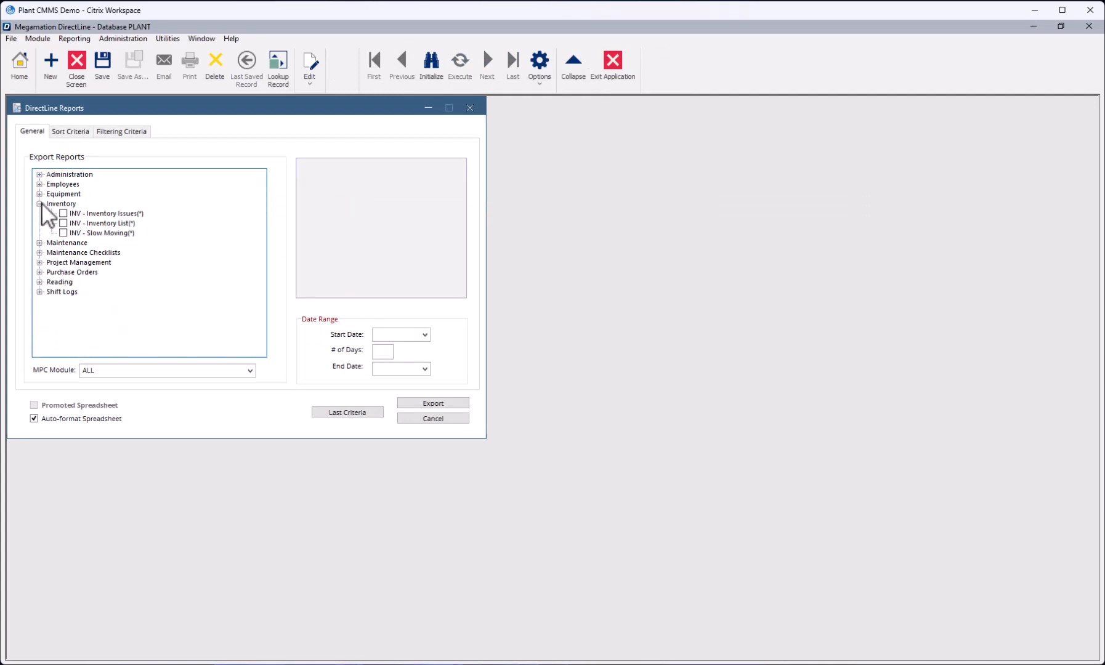
{"action": "double_click", "coordinate": [75, 244]}
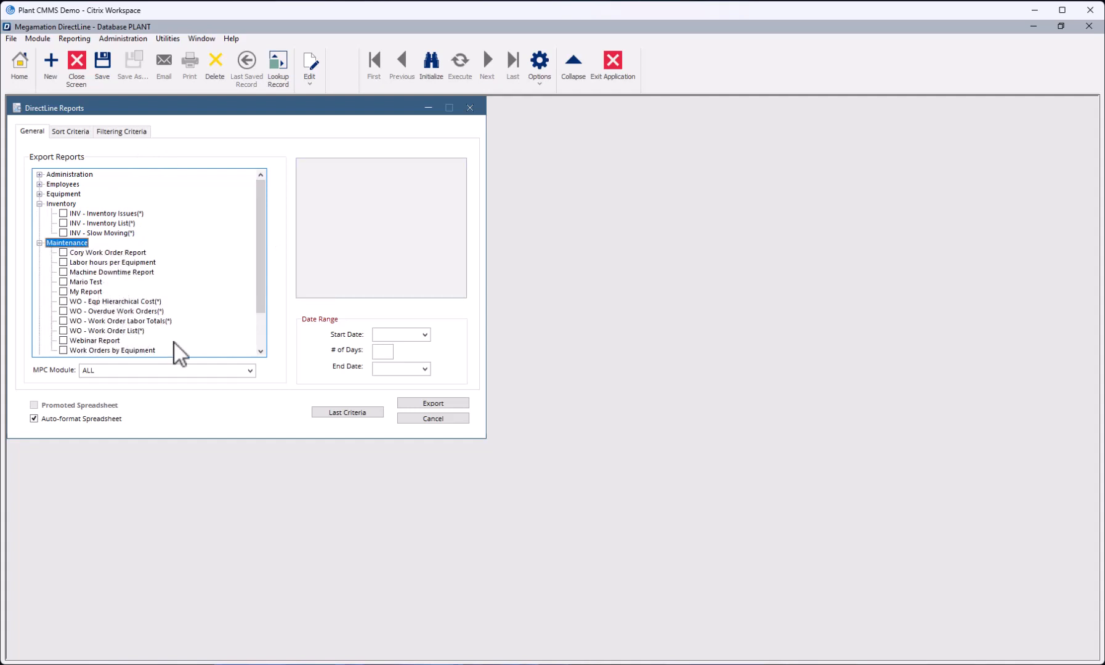
{"action": "left_click", "coordinate": [63, 331]}
{"action": "left_click", "coordinate": [447, 402]}
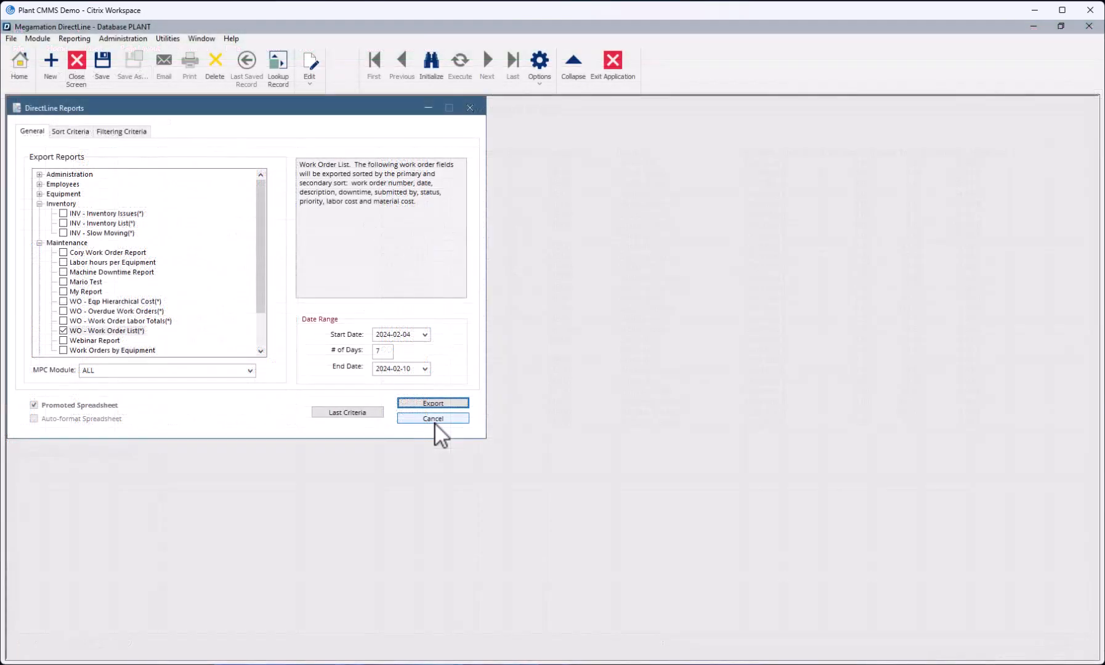
{"action": "left_click", "coordinate": [435, 422]}
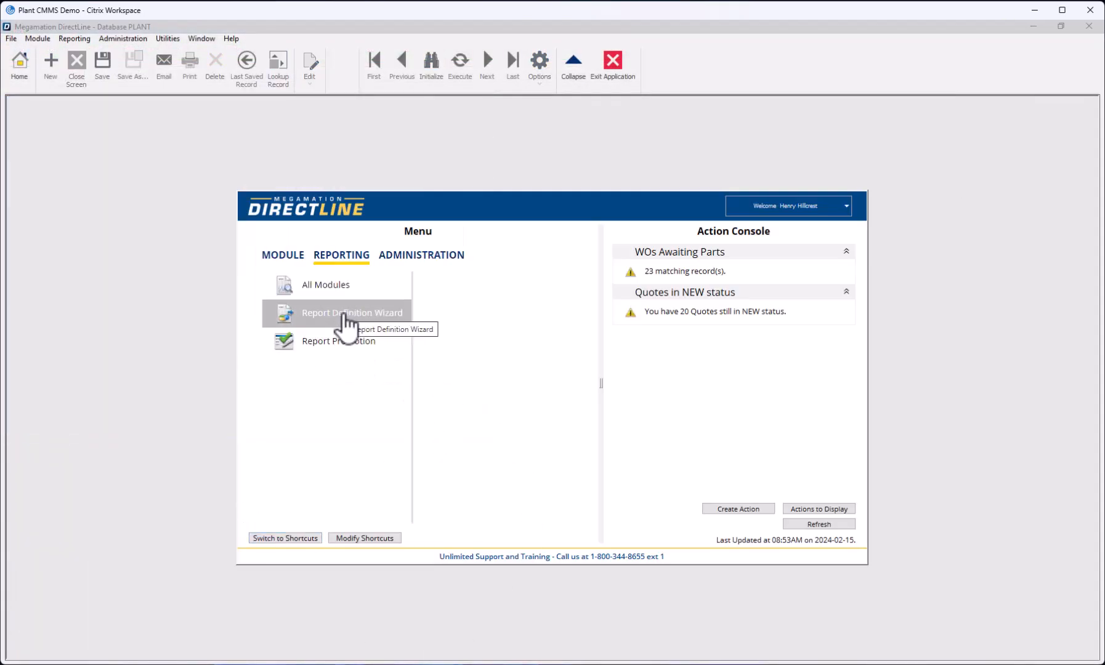
Create a new Maintenance report definition named "Report Demonstration", titled "Work Order Cost Totals", listing work orders with labor and material costs subtotalled by WO Type.
{"action": "left_click", "coordinate": [352, 317]}
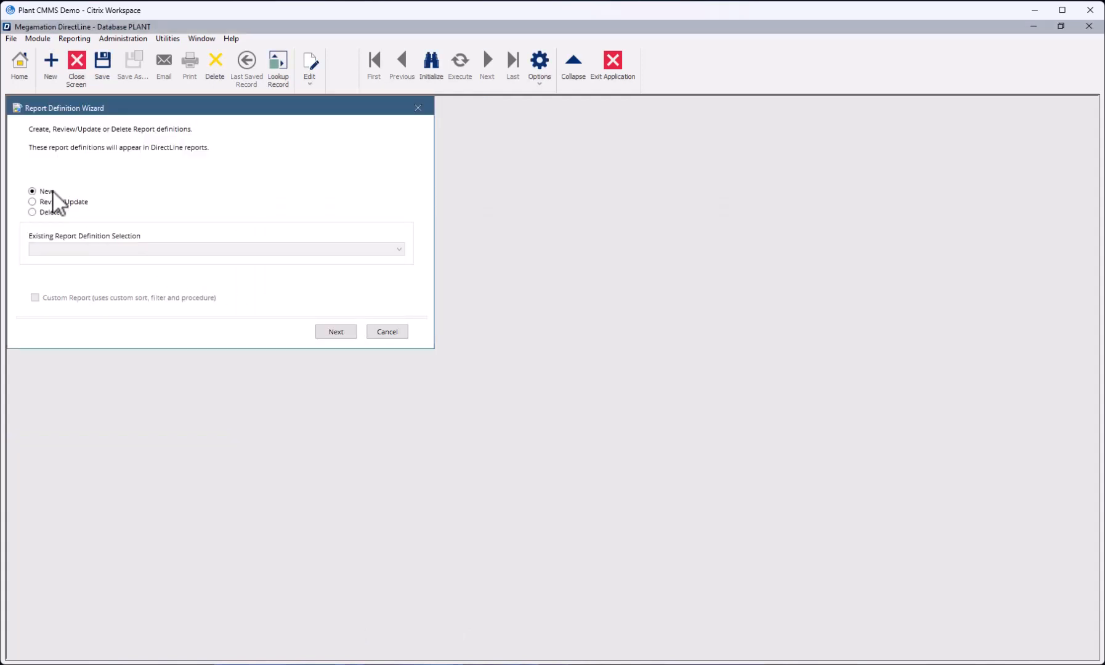
{"action": "left_click", "coordinate": [338, 332]}
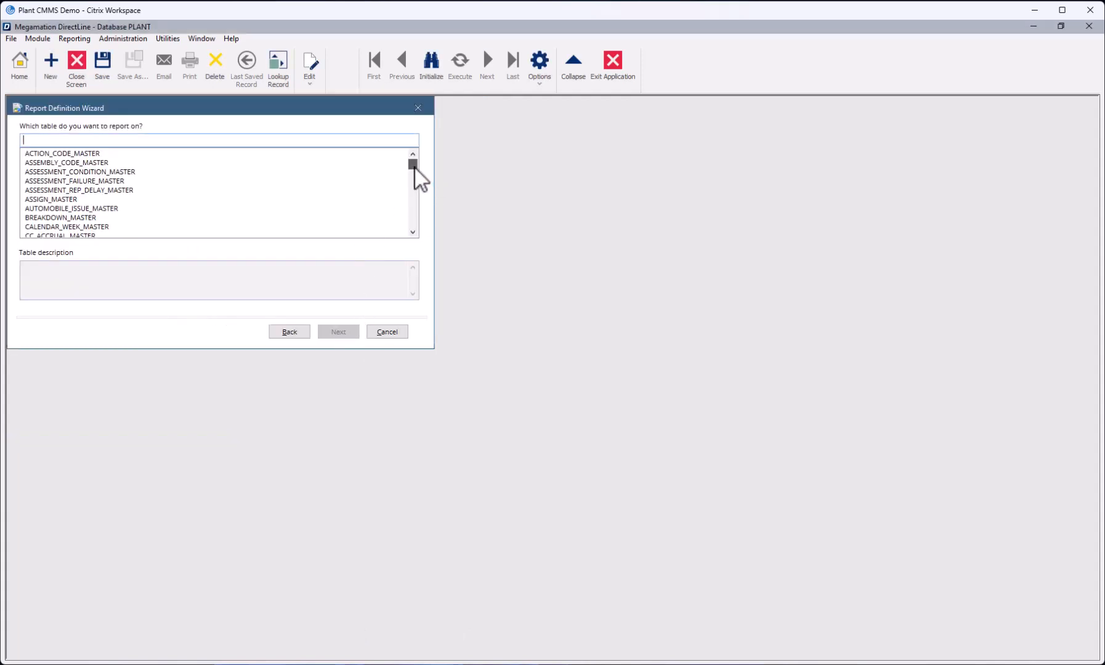
{"action": "left_click_drag", "start_coordinate": [414, 168], "coordinate": [421, 243]}
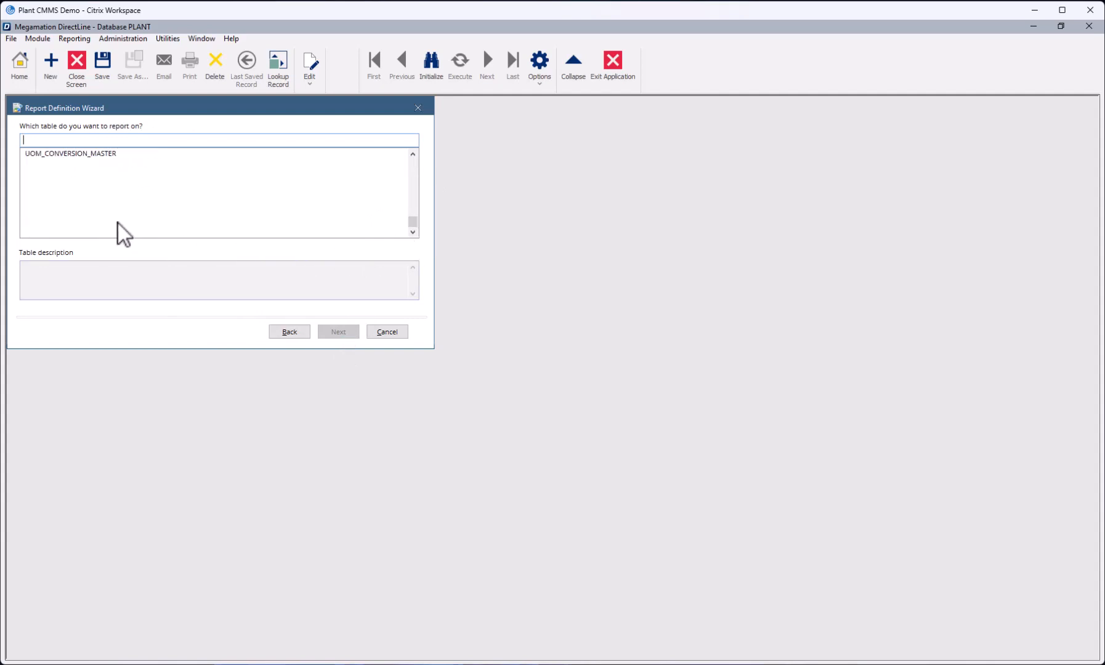
{"action": "left_click", "coordinate": [99, 213]}
{"action": "left_click", "coordinate": [338, 332]}
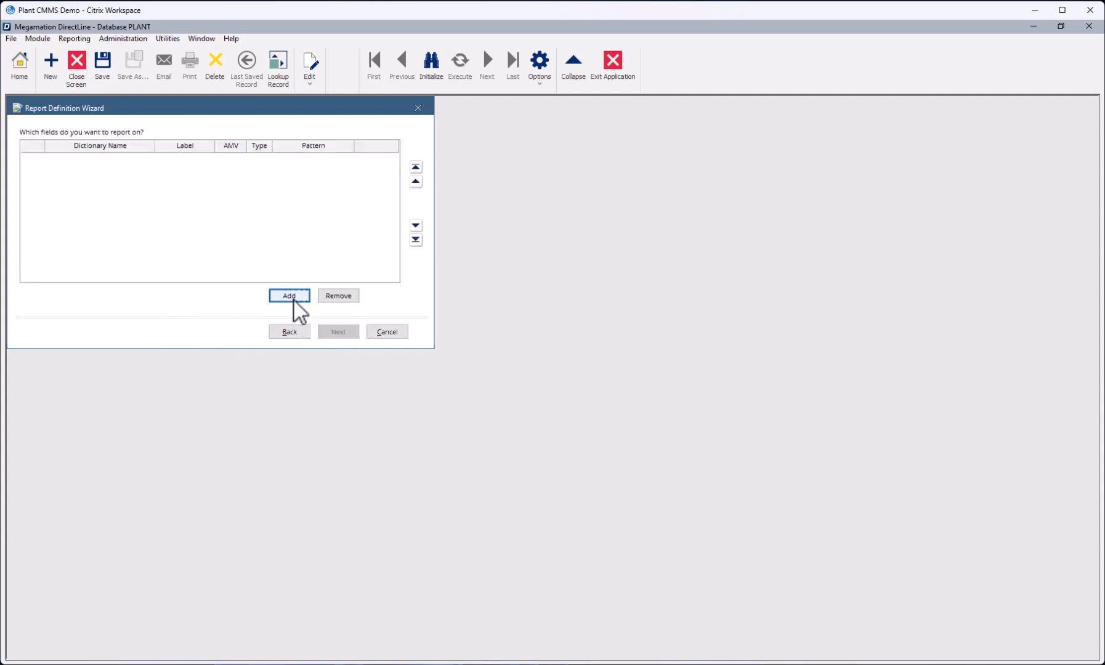
{"action": "left_click", "coordinate": [294, 299]}
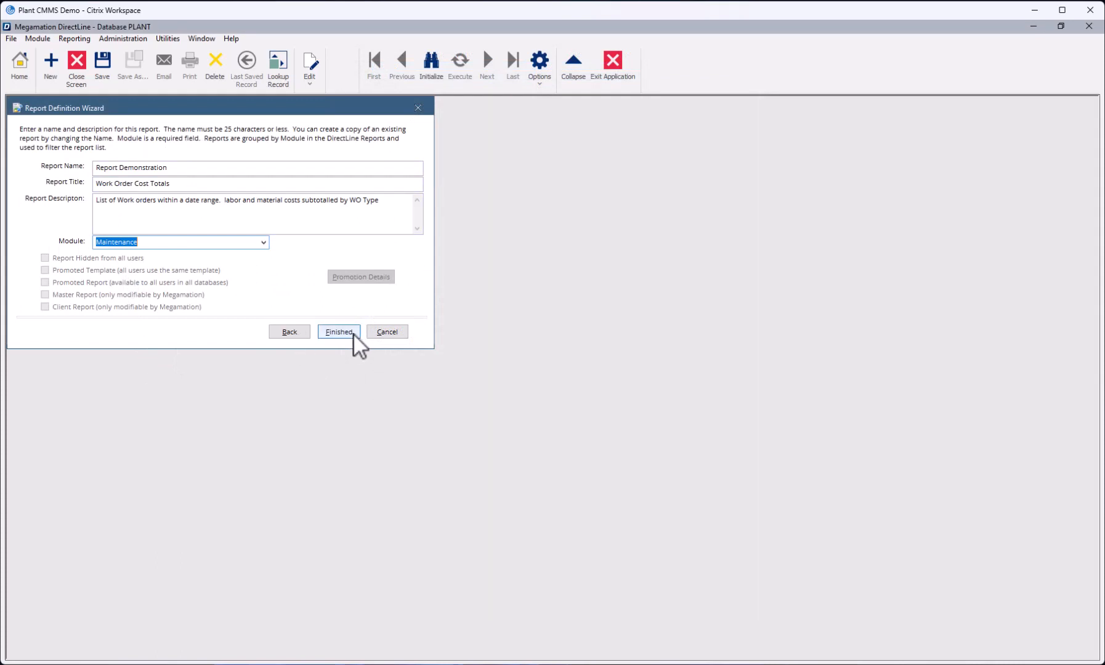
{"action": "left_click", "coordinate": [350, 332]}
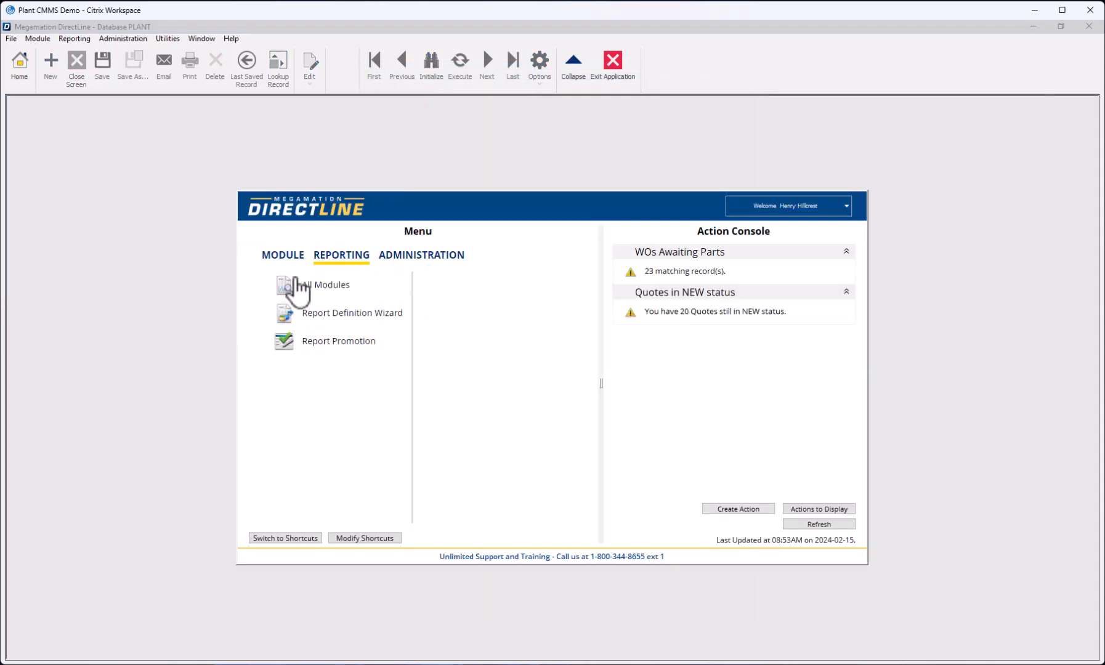
Open the All Modules reports, and browse the rest of the module list down to Help-Desk Center.
{"action": "left_click", "coordinate": [314, 288]}
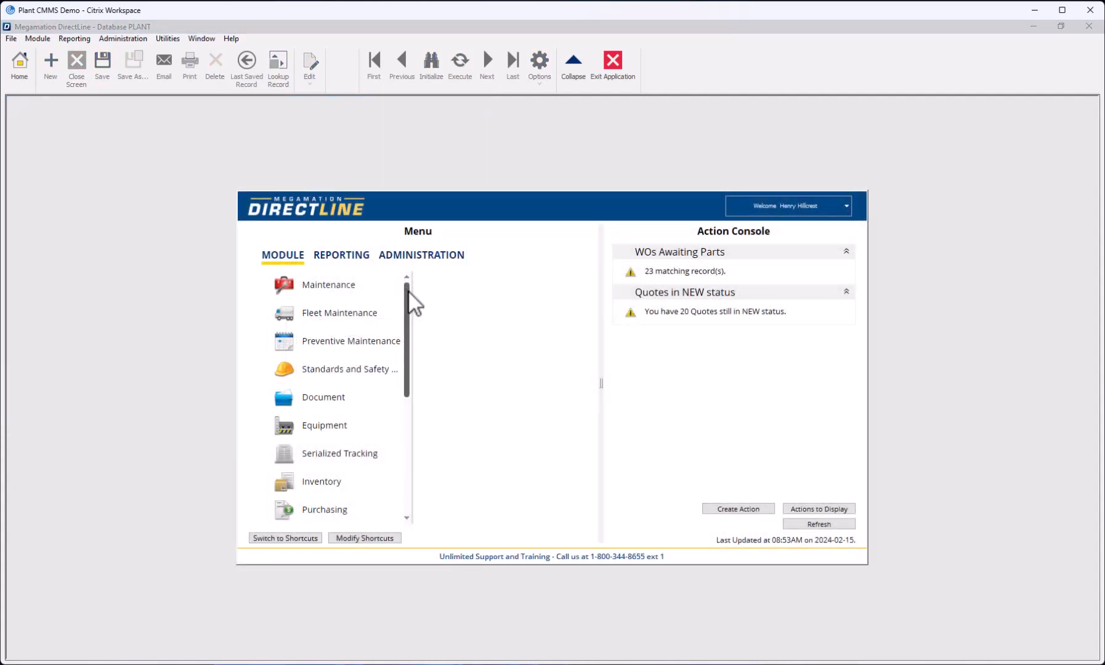
{"action": "scroll", "coordinate": [407, 295], "scroll_direction": "down", "scroll_amount": 3}
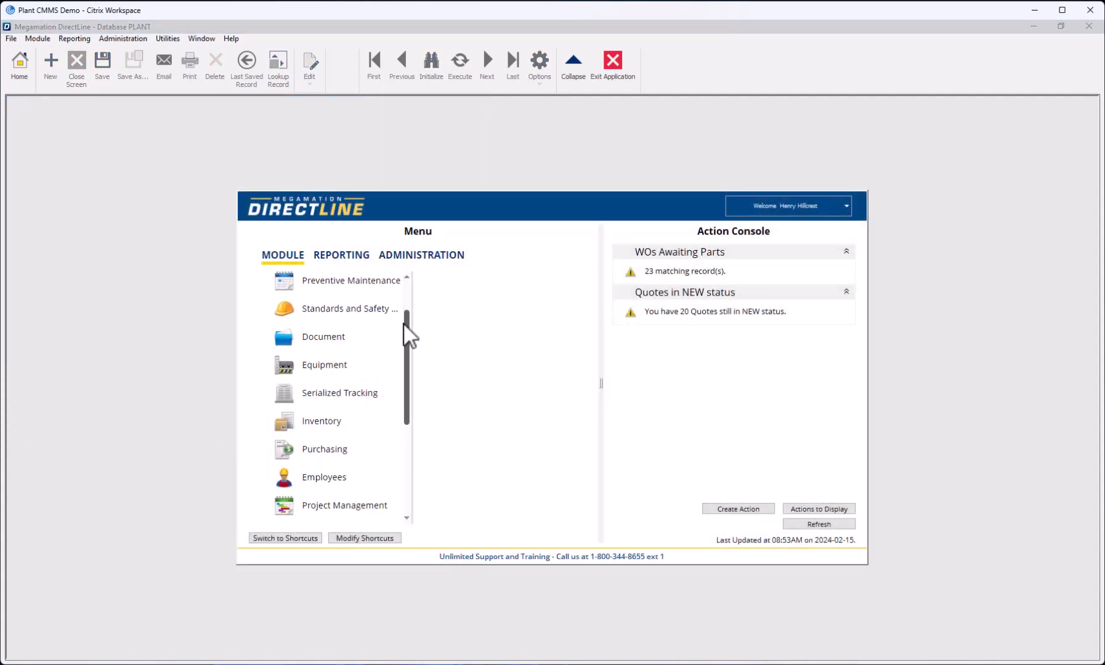
{"action": "left_click_drag", "start_coordinate": [404, 325], "coordinate": [411, 392]}
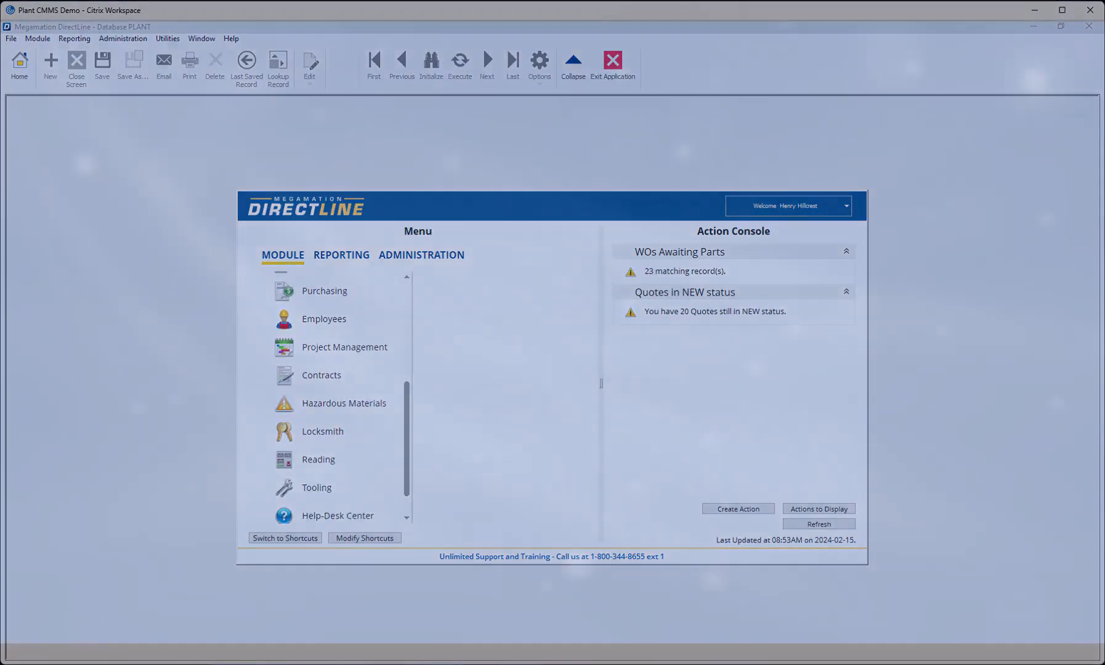